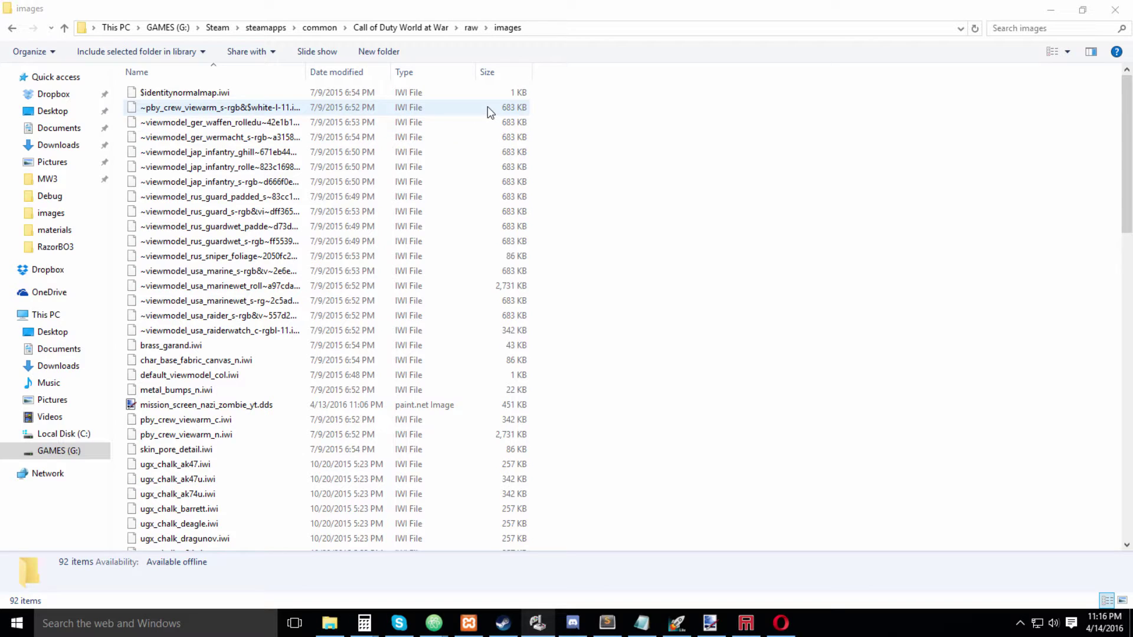
# Open mission_screen_nazi_zombie_yt.dds in paint.net
pyautogui.click(208, 405)
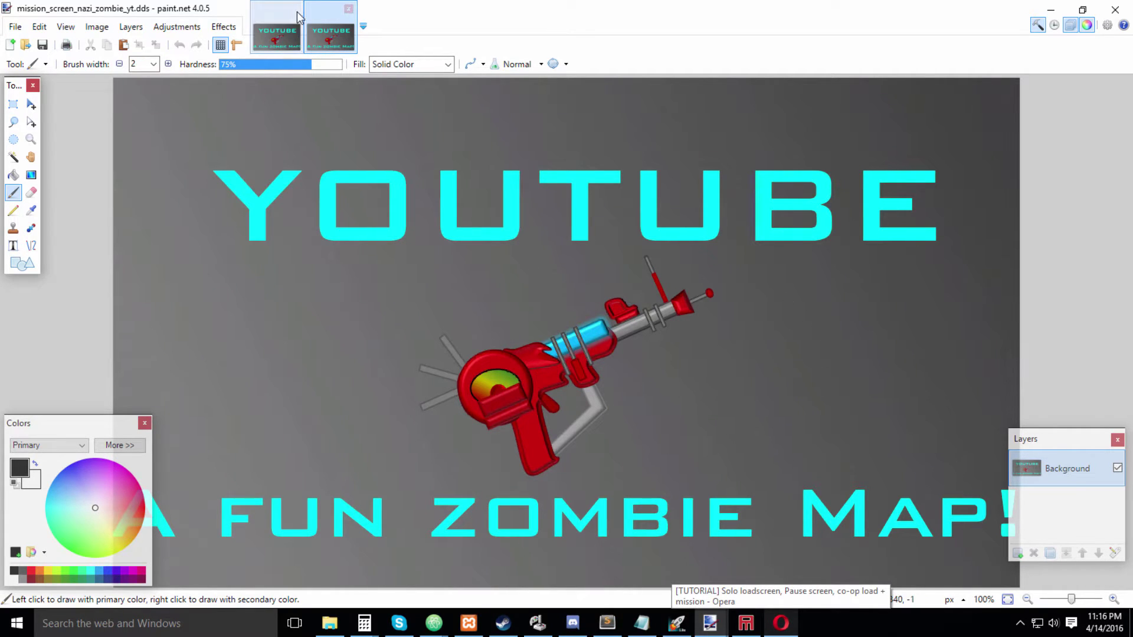
# Close the duplicate copy of the mission screen image
pyautogui.click(349, 9)
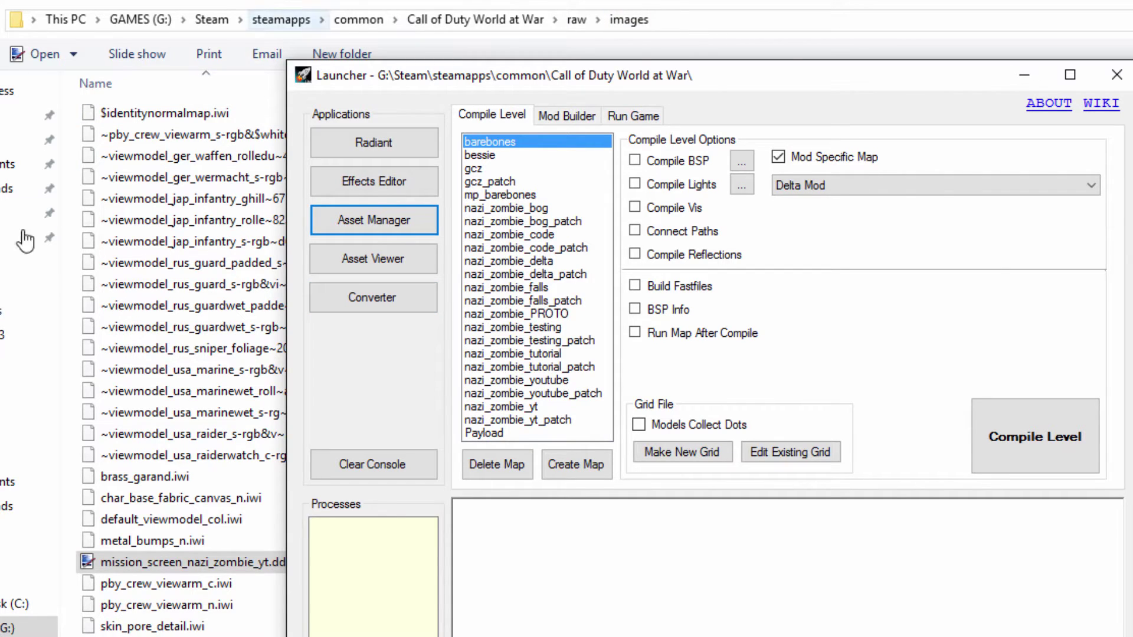
# Launch Asset Manager and add a material-type entry named mission_screen_nazi_zombie_yt
pyautogui.click(396, 233)
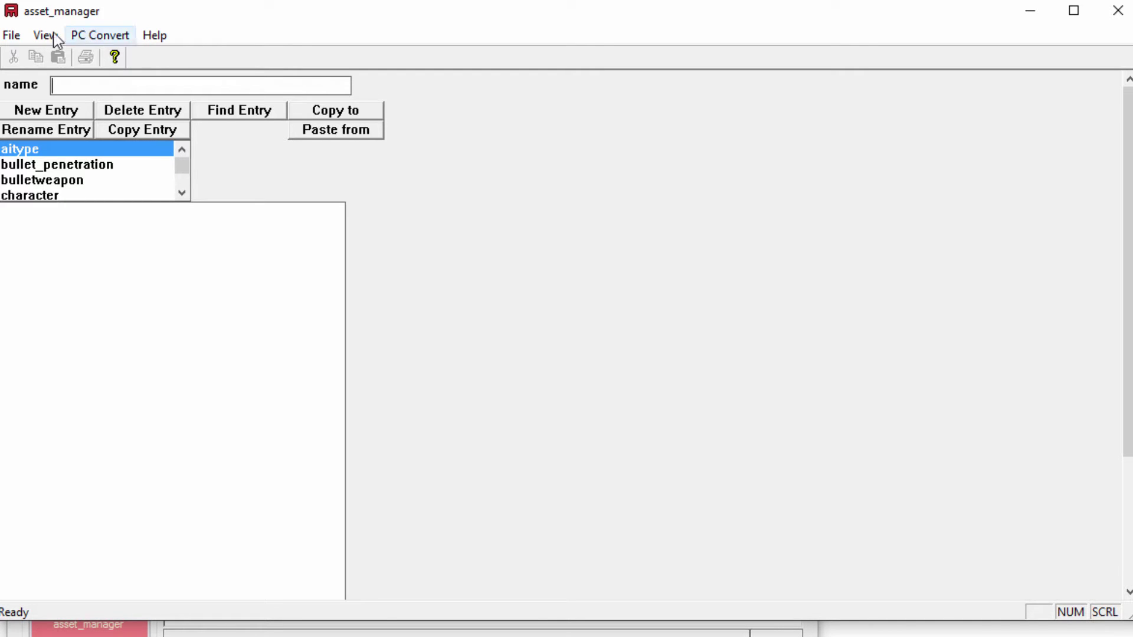
pyautogui.click(23, 38)
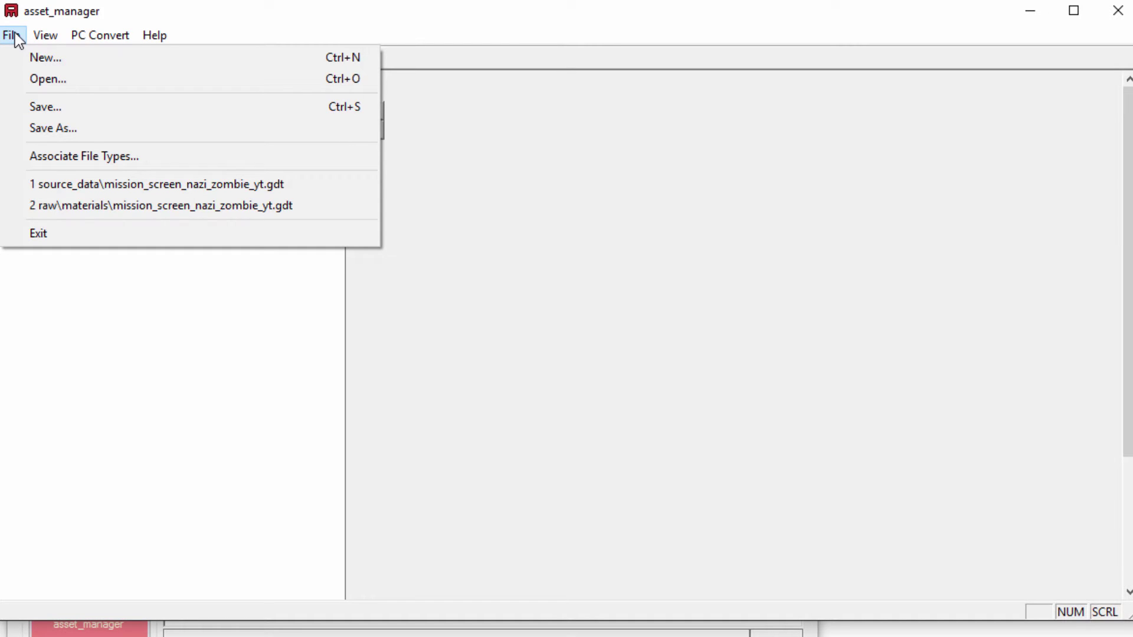
pyautogui.click(15, 36)
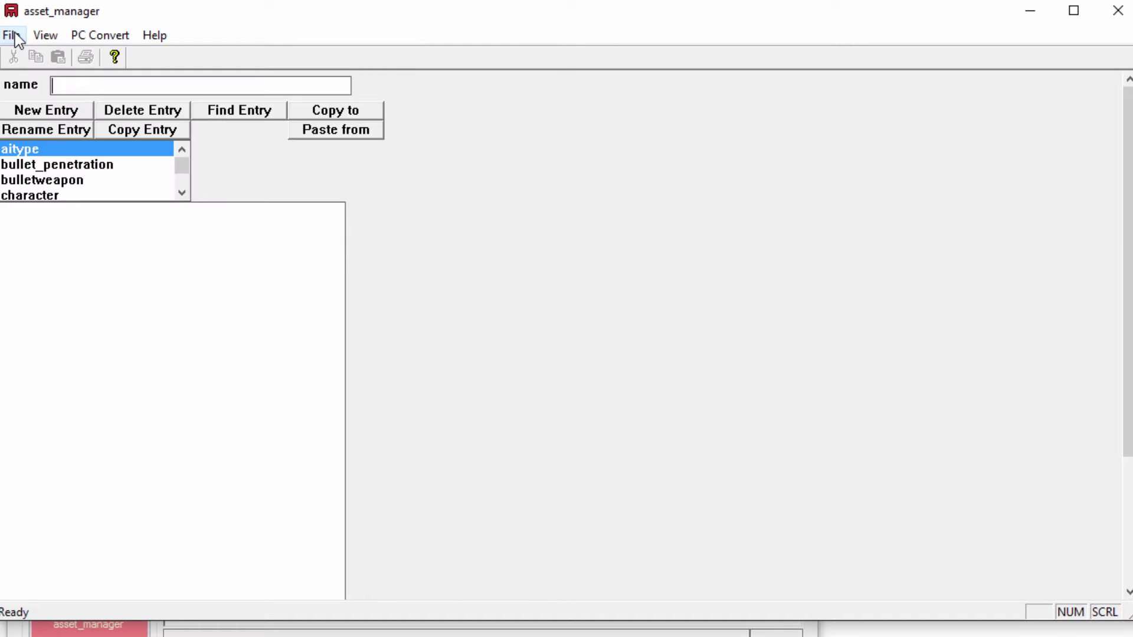
pyautogui.click(57, 166)
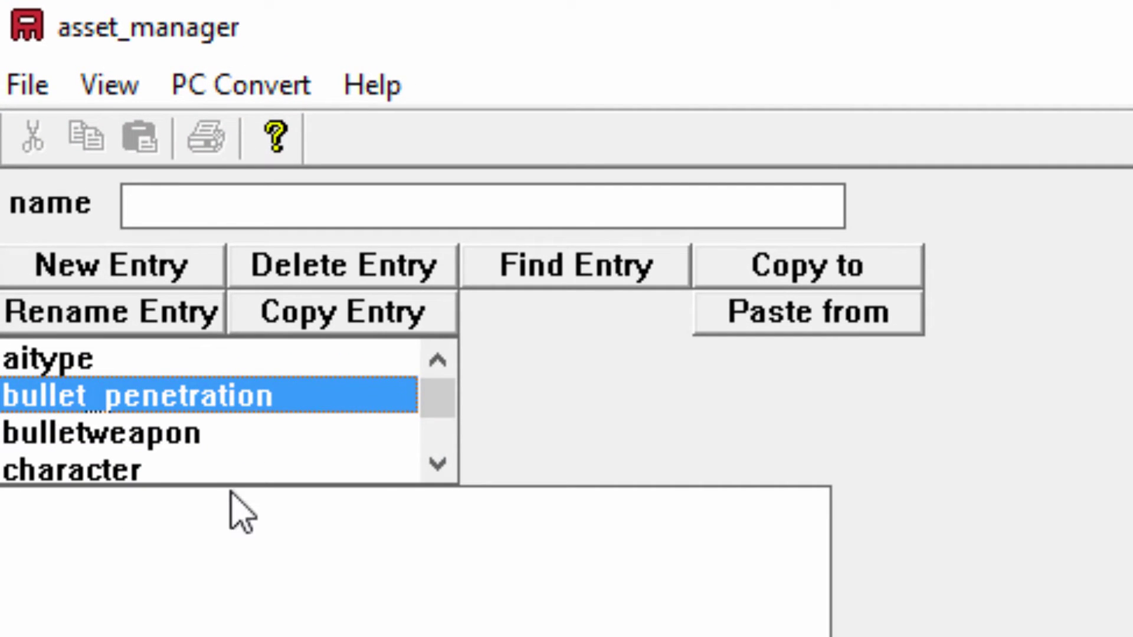
pyautogui.scroll(-4, 242, 507)
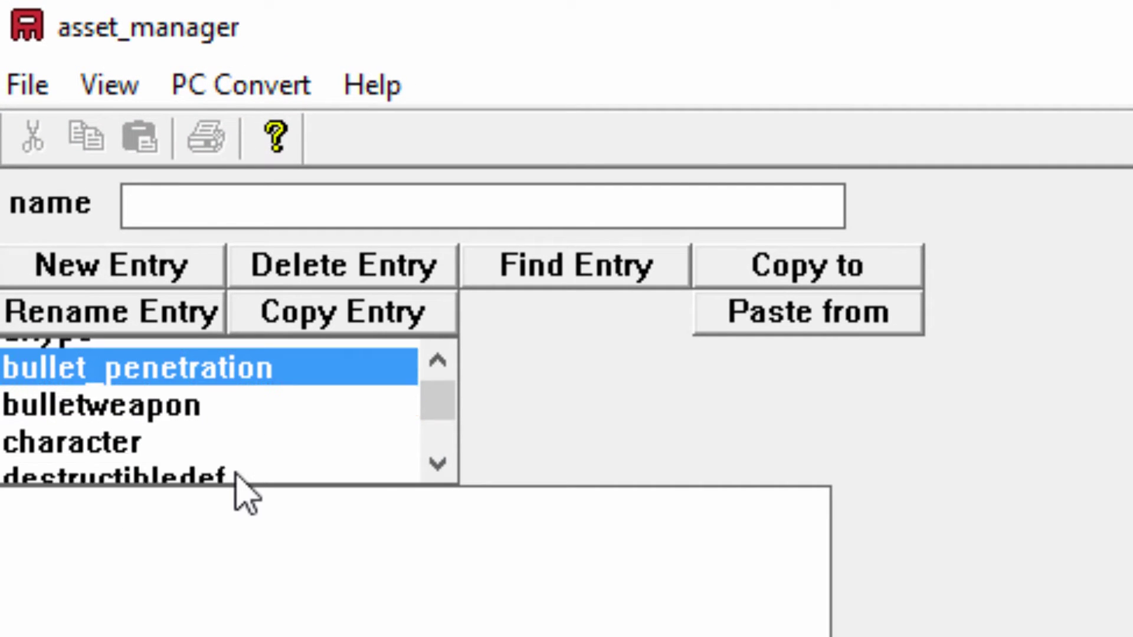
pyautogui.click(78, 369)
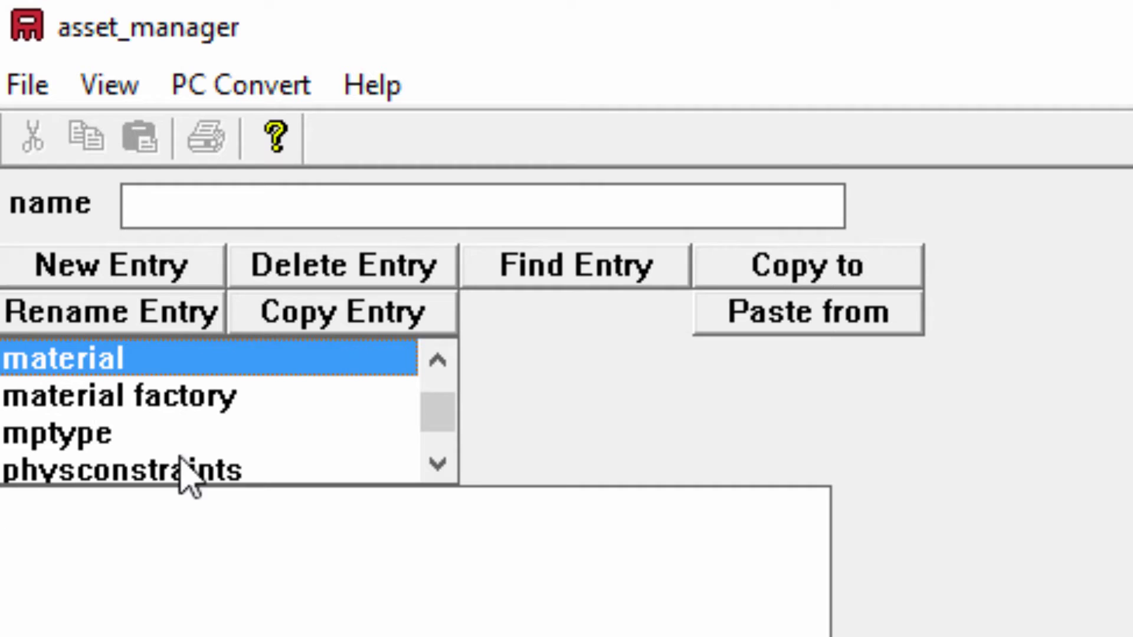
pyautogui.click(131, 277)
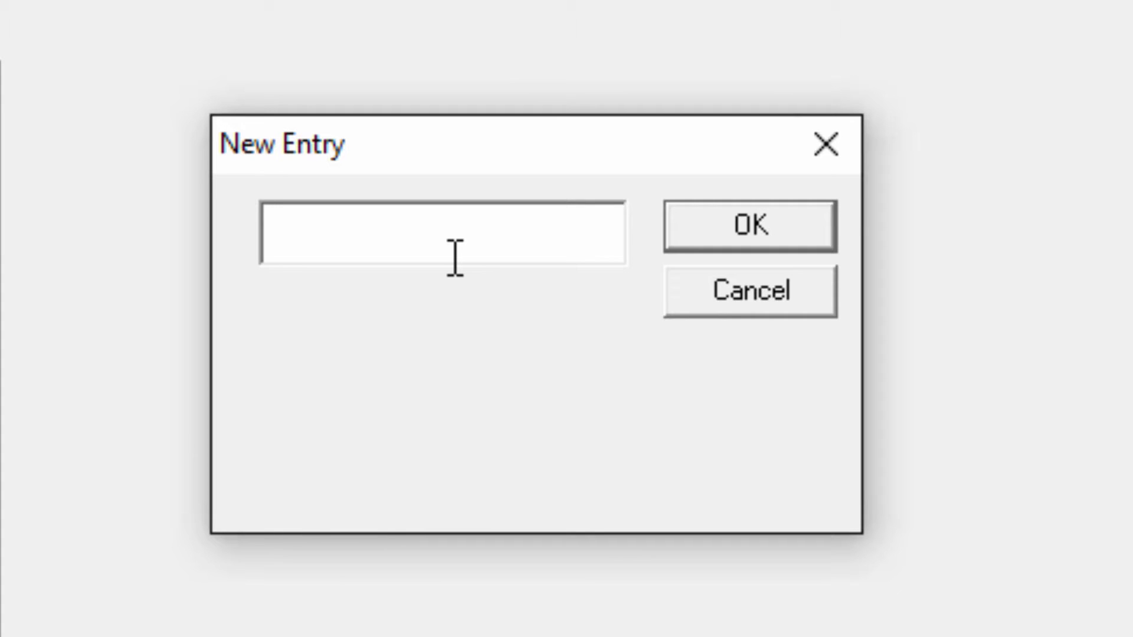
pyautogui.write('mission_scre')
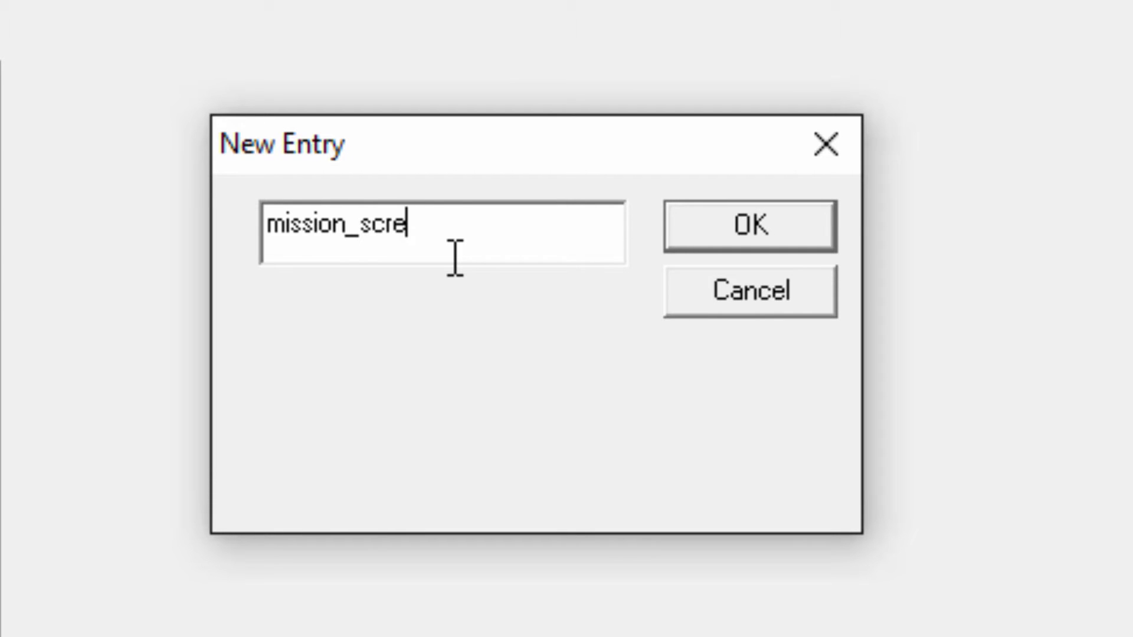
pyautogui.write('en_nazi_zombie')
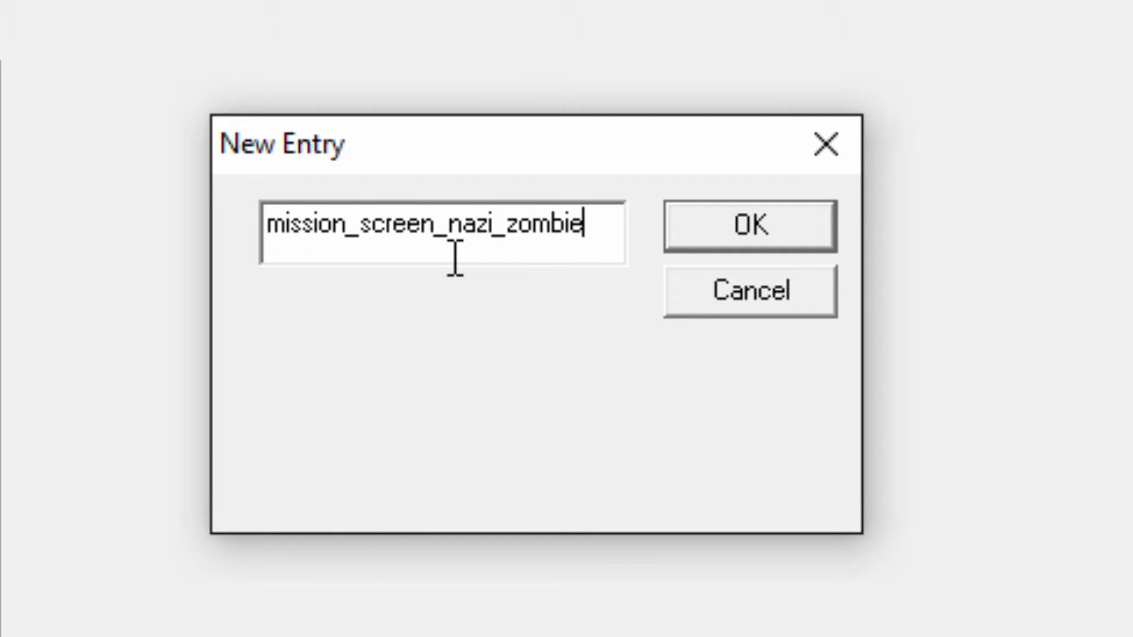
pyautogui.write('_yt')
pyautogui.click(705, 239)
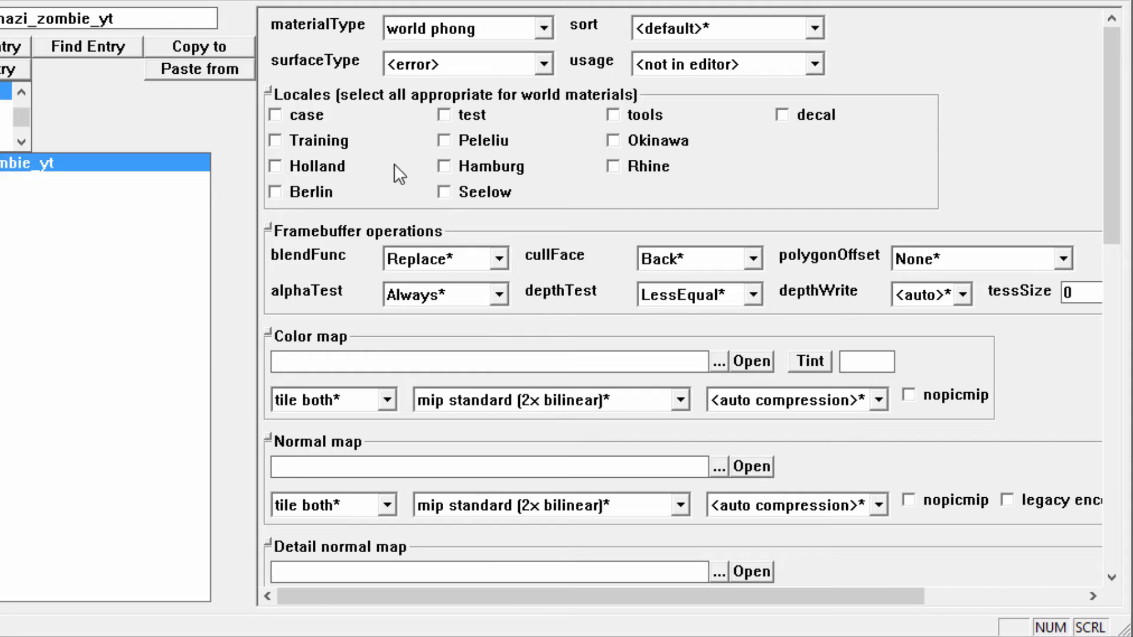
# Set materialType to 2d and surfaceType to <none>, keeping usage and polygonOffset at defaults
pyautogui.scroll(-15, 635, 265)
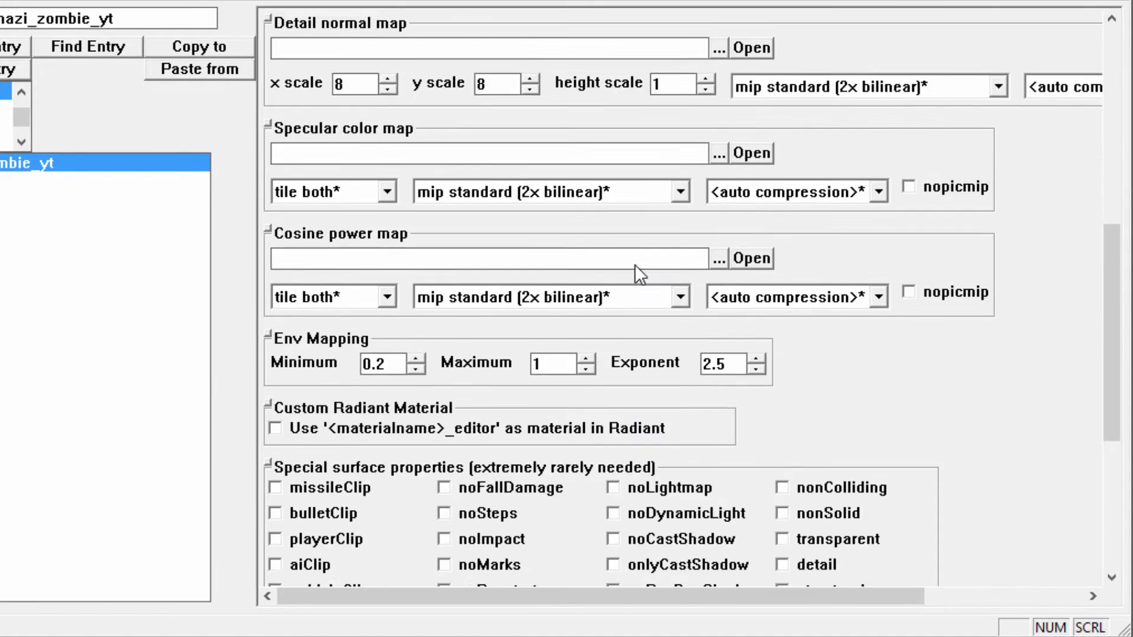
pyautogui.scroll(15, 673, 361)
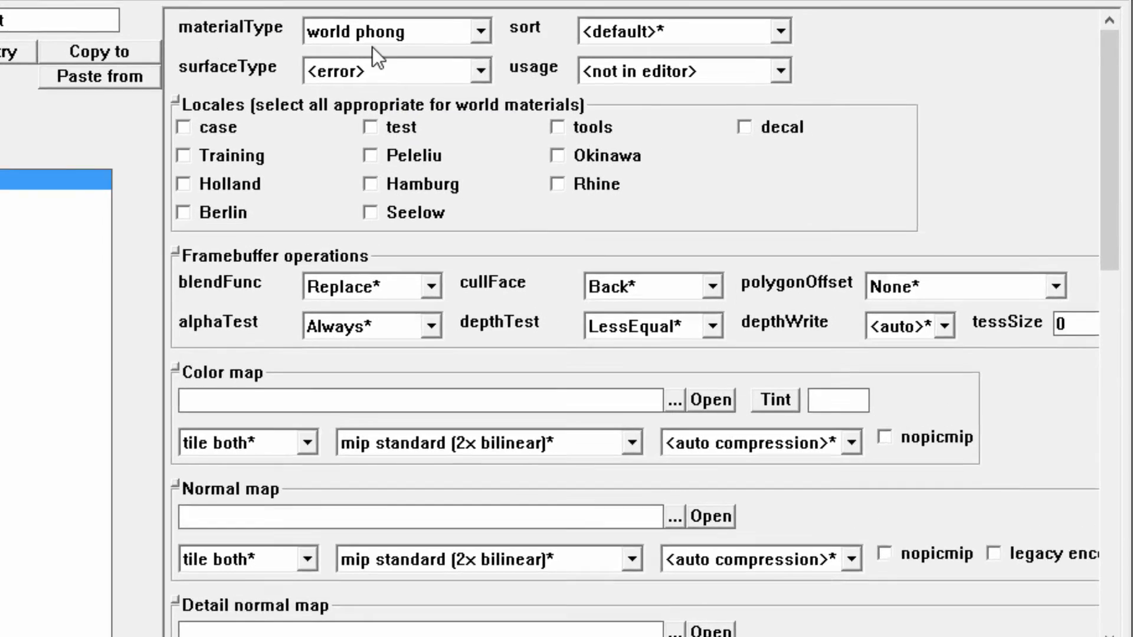
pyautogui.click(449, 31)
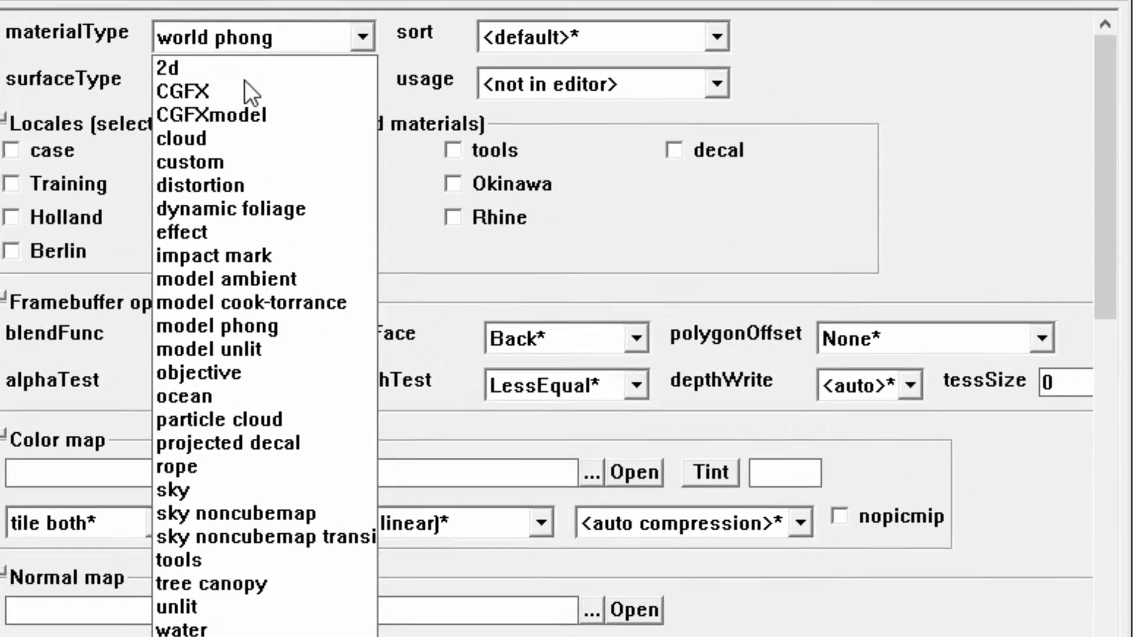
pyautogui.click(416, 49)
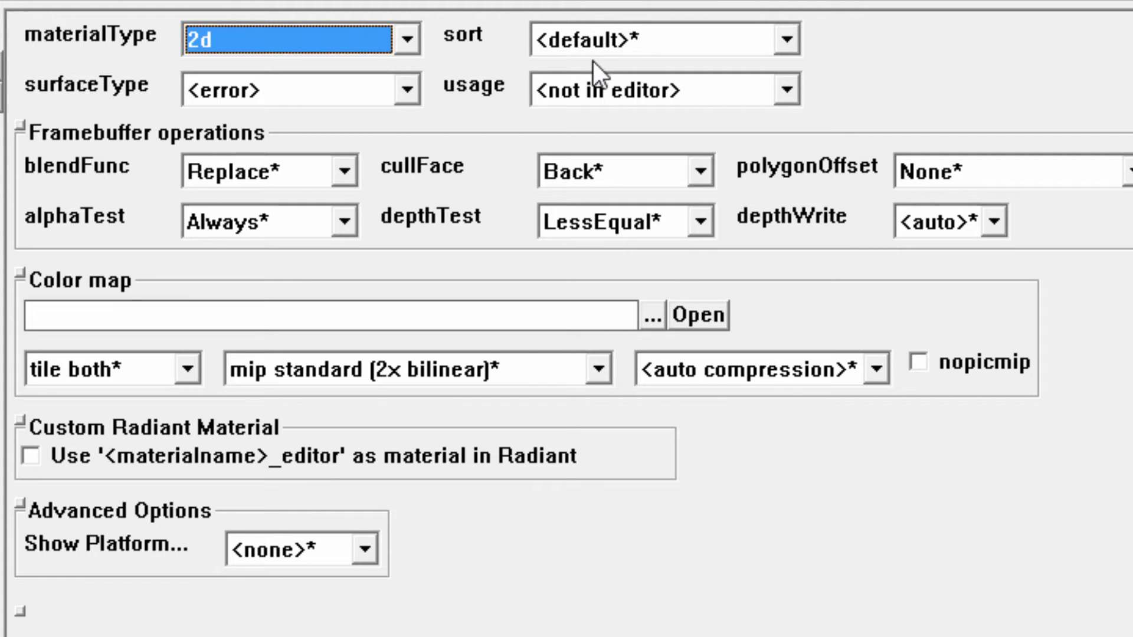
pyautogui.click(252, 90)
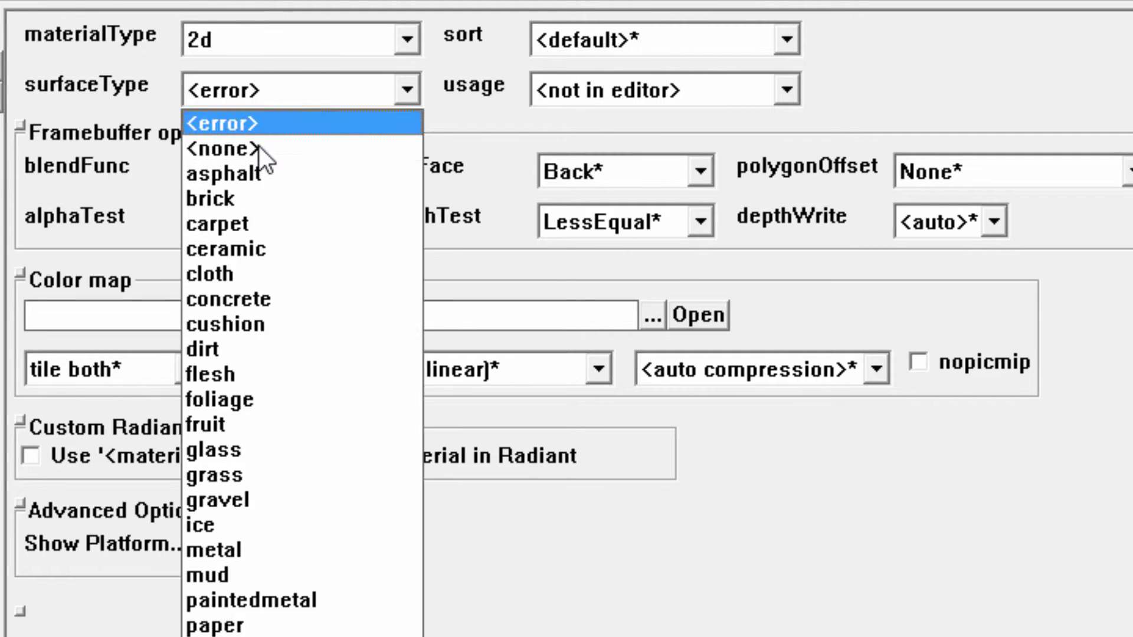
pyautogui.click(261, 147)
pyautogui.click(696, 90)
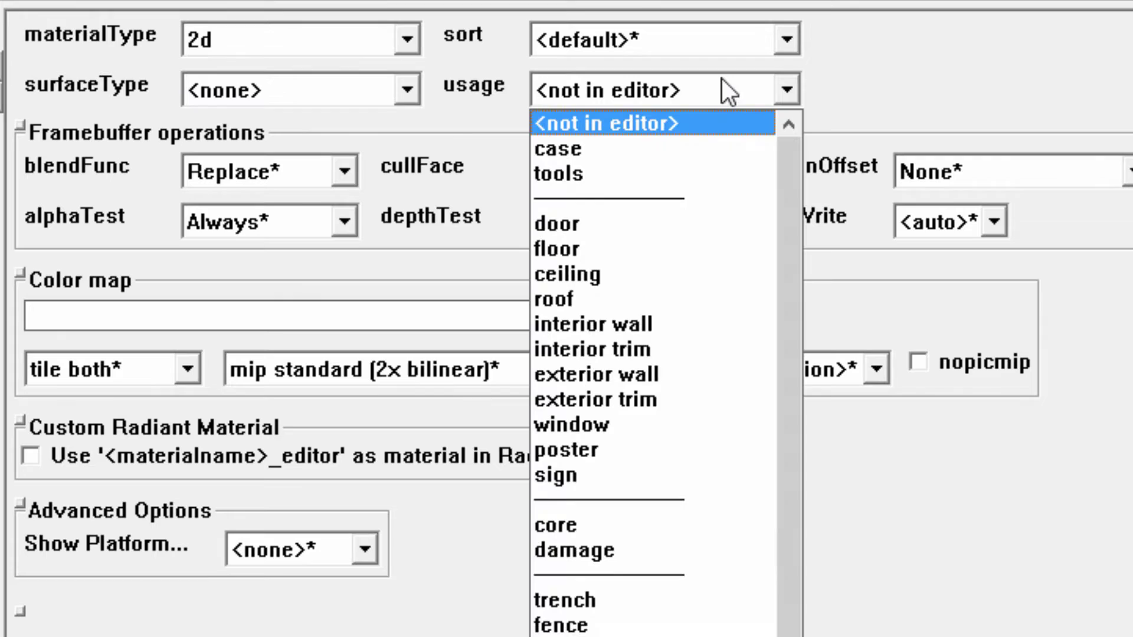
pyautogui.click(715, 121)
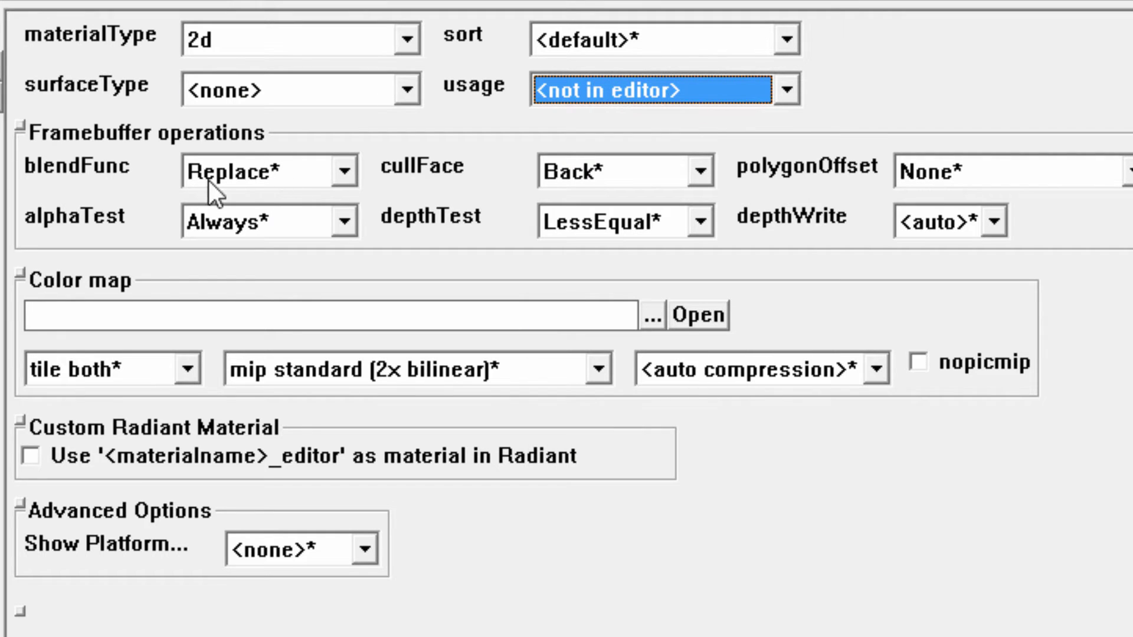
pyautogui.click(975, 172)
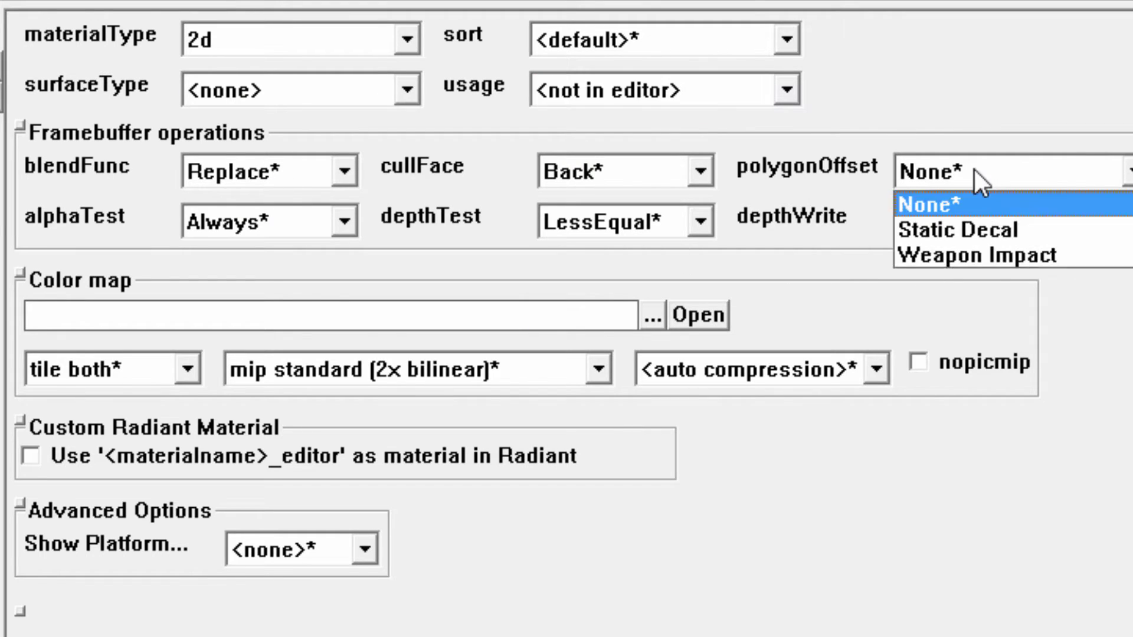
pyautogui.click(968, 202)
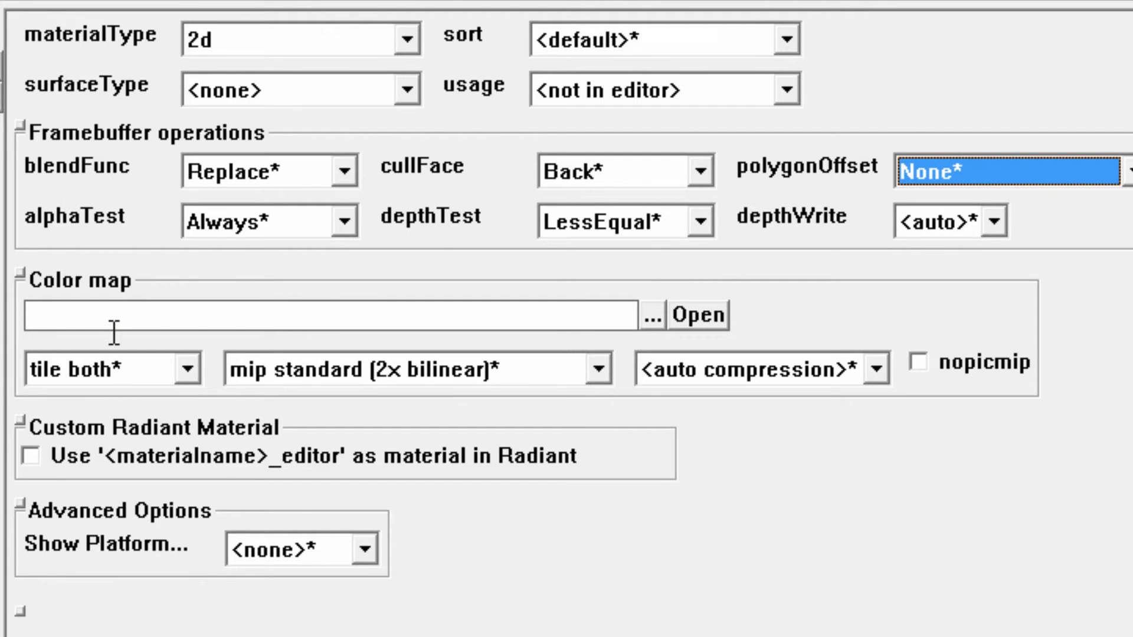
# Assign mission_screen_nazi_zombie_yt.dds as the material's color map
pyautogui.click(111, 306)
pyautogui.click(654, 322)
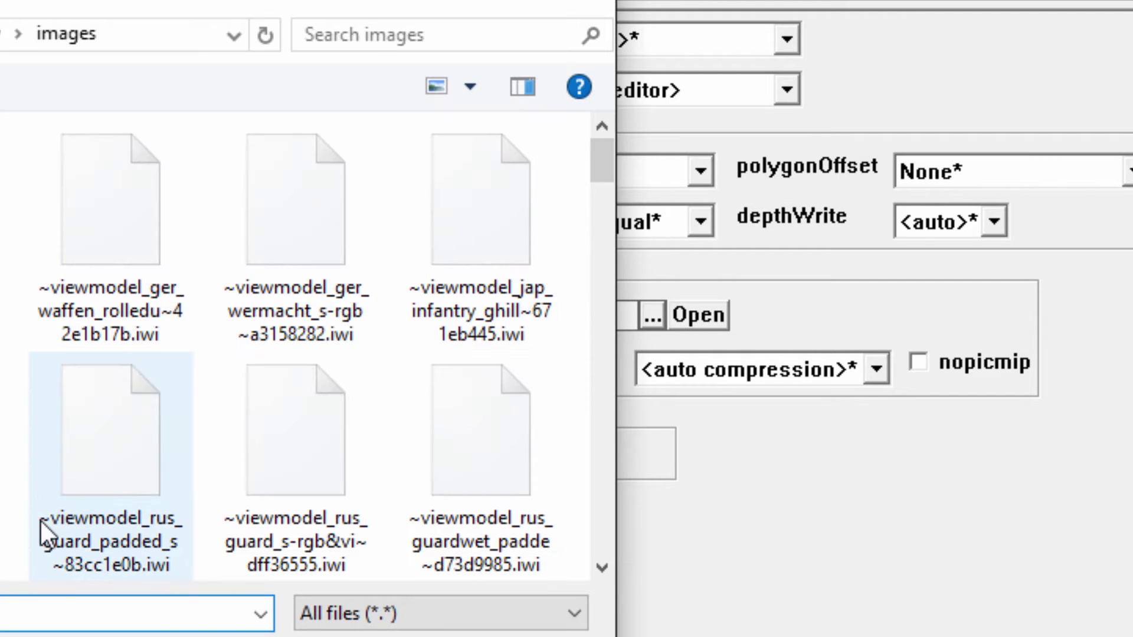
pyautogui.scroll(-10, 40, 526)
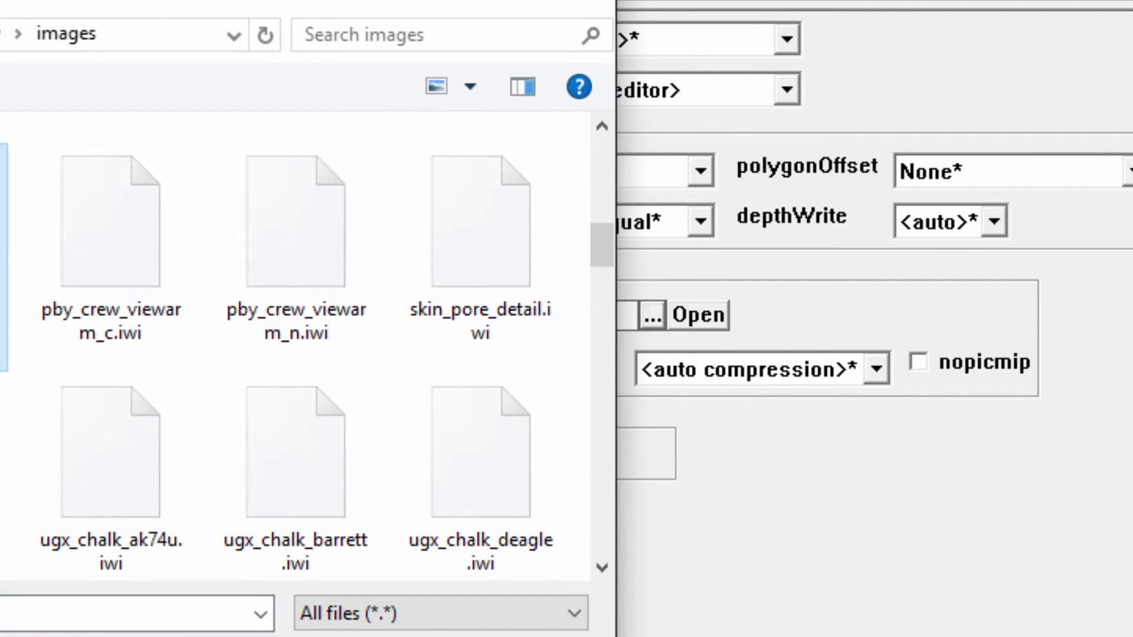
pyautogui.press('Return')
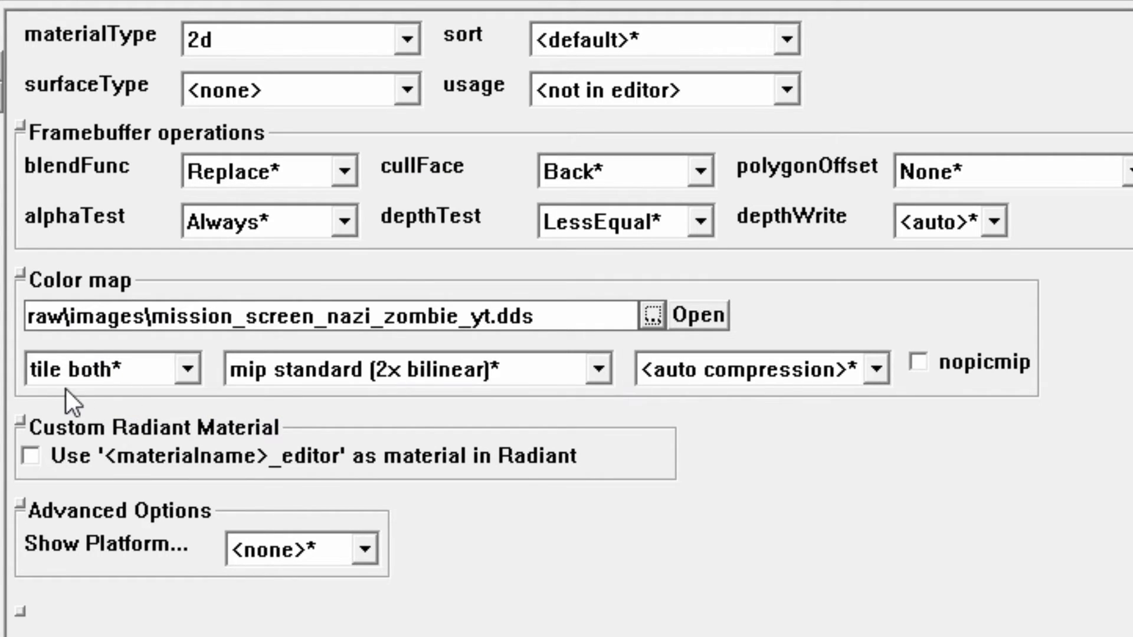
# Set the color map to no tile and nomip bilinear, with nopicmip enabled
pyautogui.click(120, 373)
pyautogui.click(121, 400)
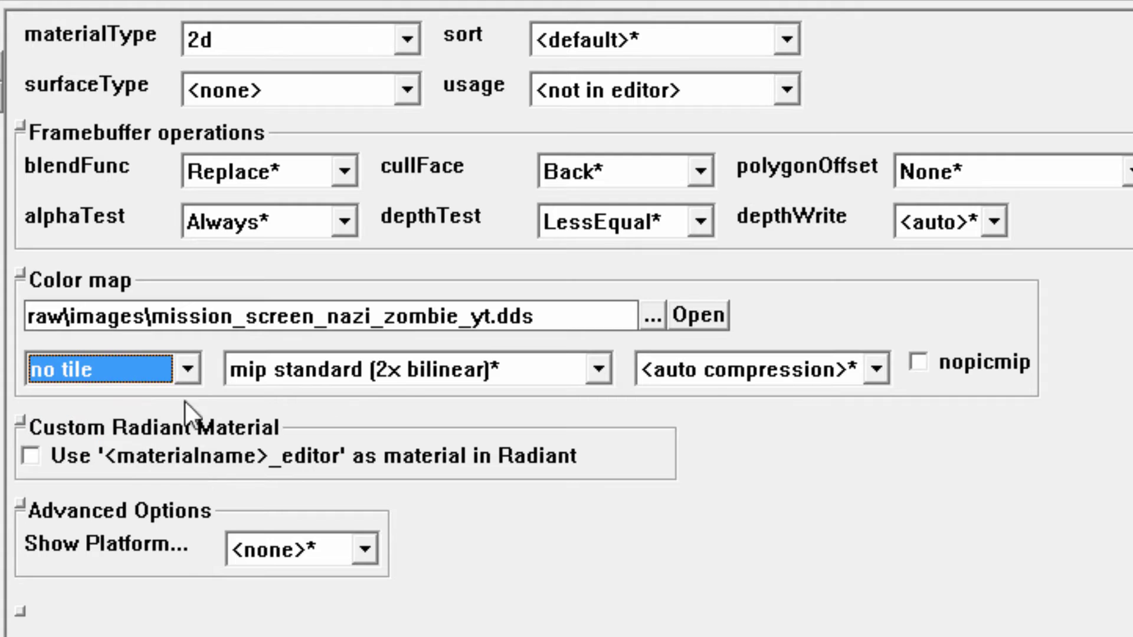
pyautogui.click(393, 382)
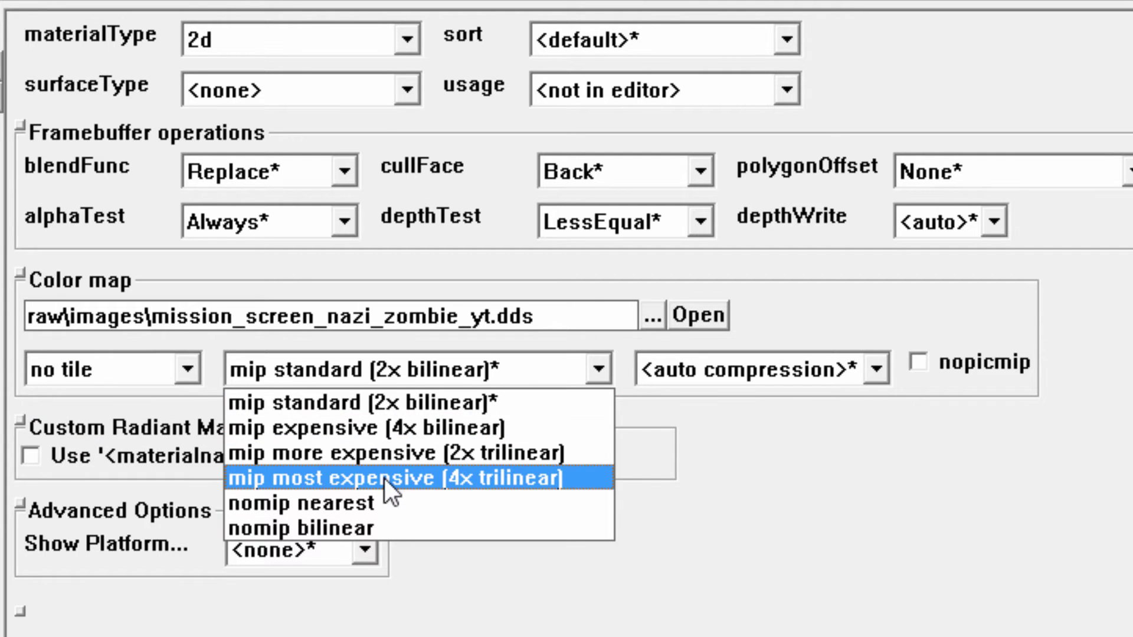
pyautogui.click(381, 528)
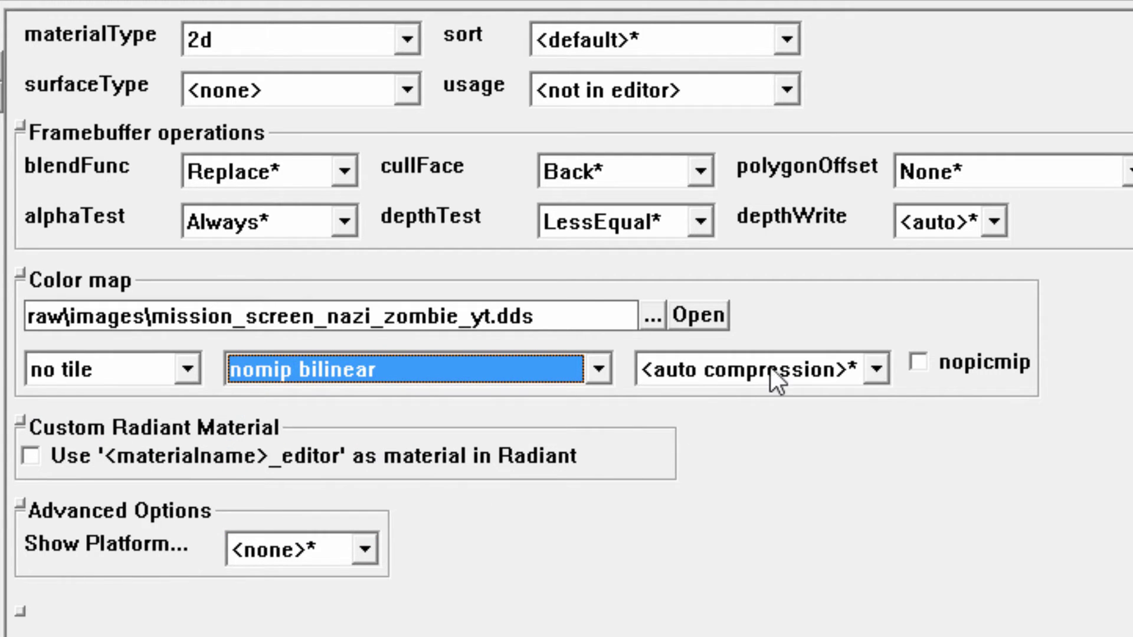
pyautogui.click(922, 363)
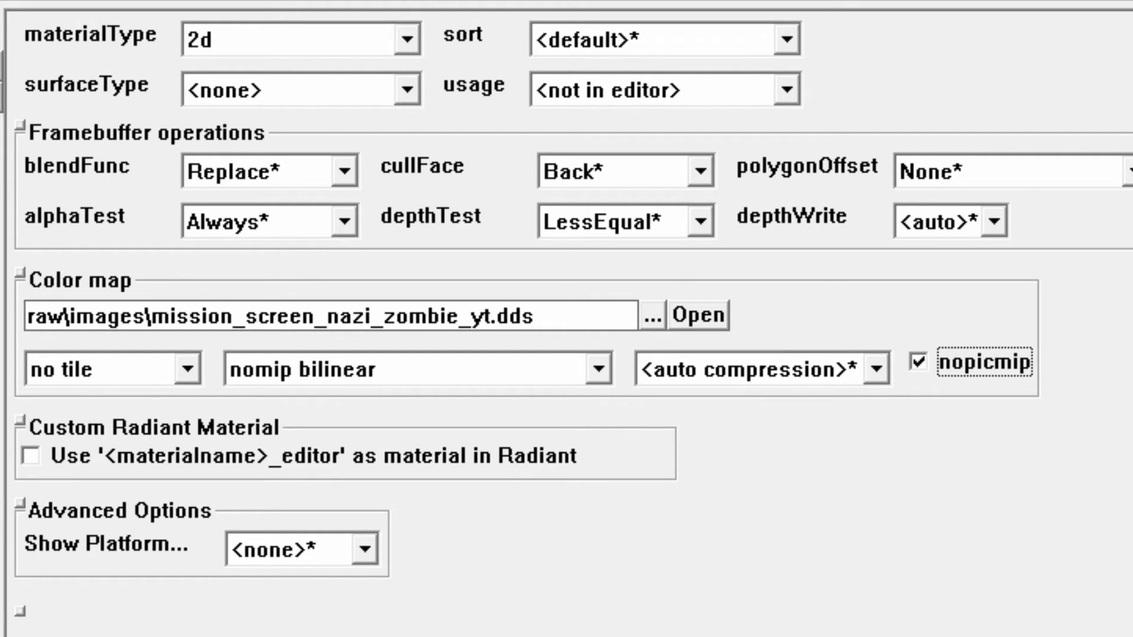
# Save the material as mission_screen_nazi_zombie_yt_s.gdt in the game's source_data folder
pyautogui.click(145, 82)
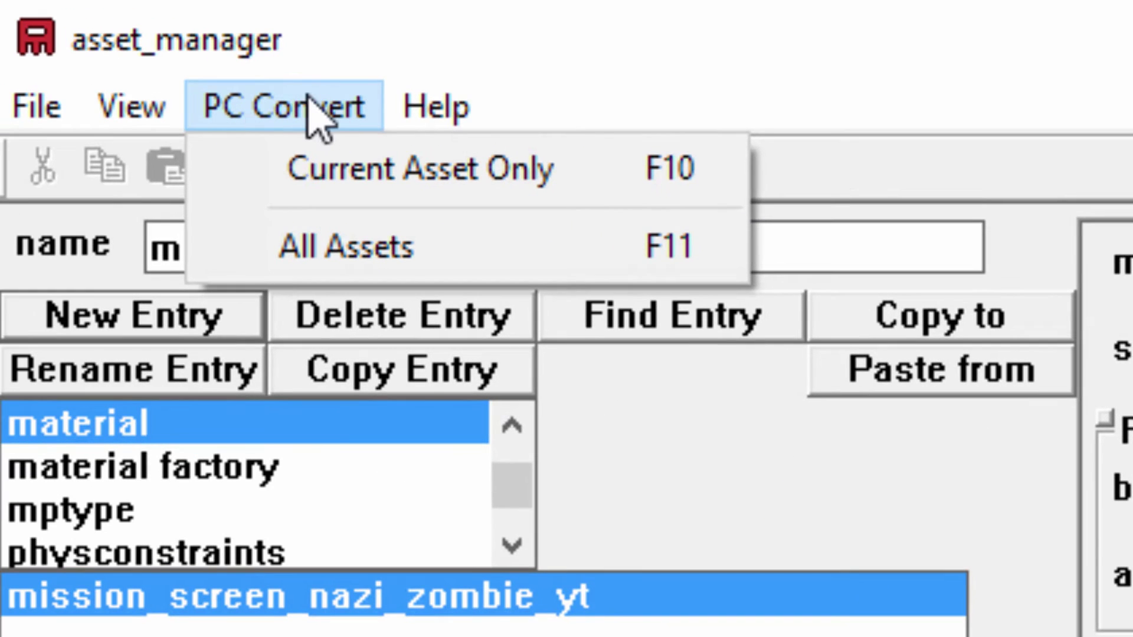
pyautogui.click(329, 172)
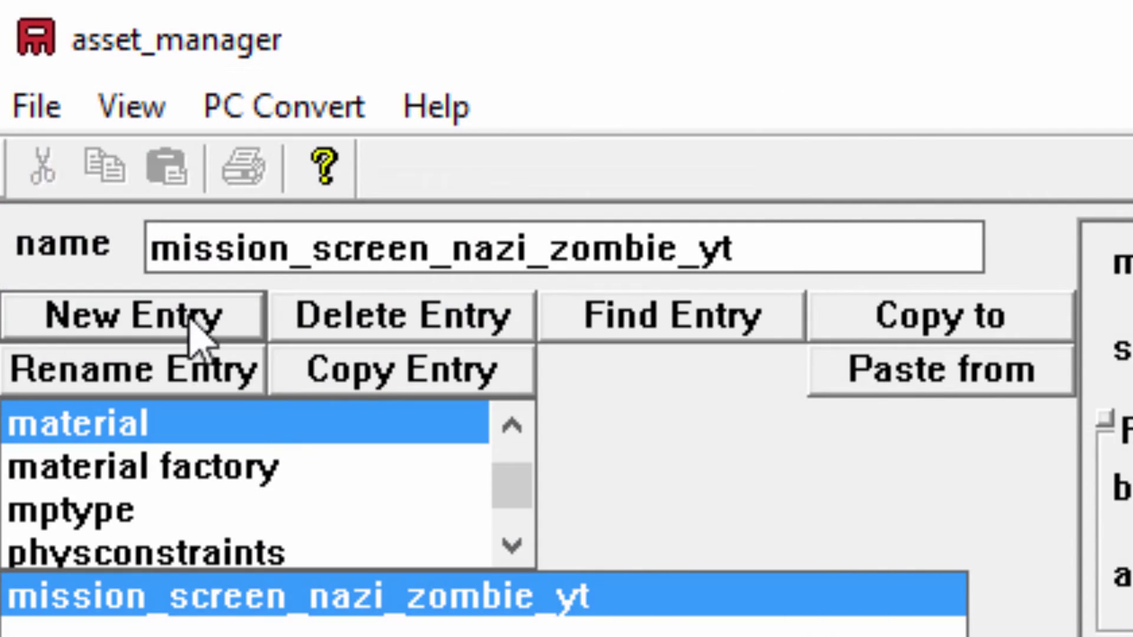
pyautogui.click(23, 109)
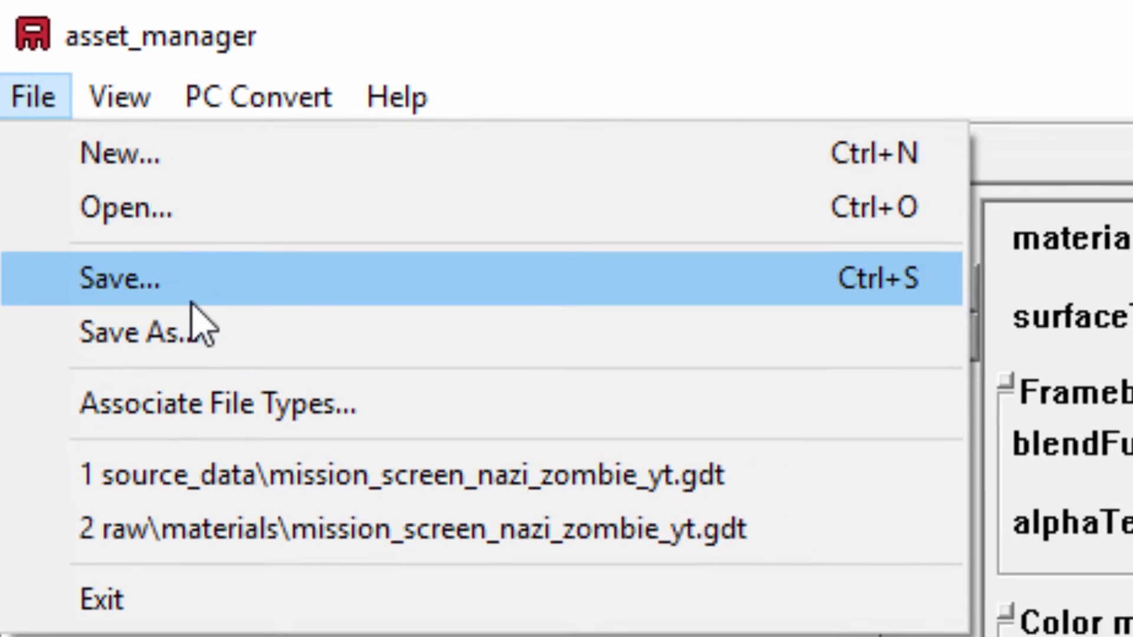
pyautogui.click(220, 363)
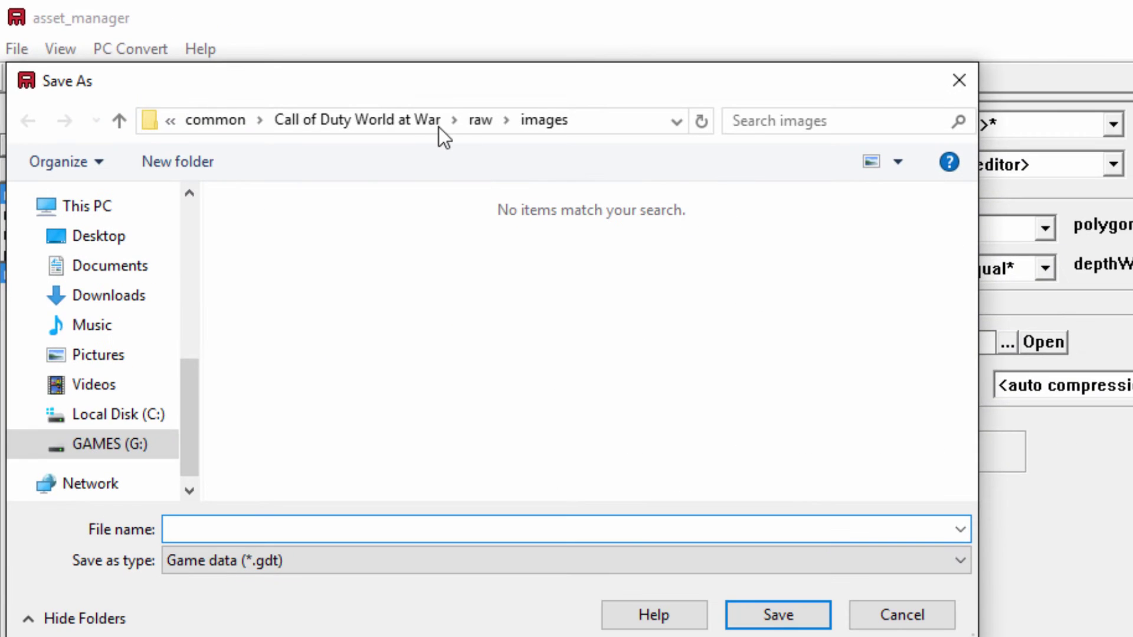
pyautogui.click(438, 126)
pyautogui.scroll(-5, 366, 465)
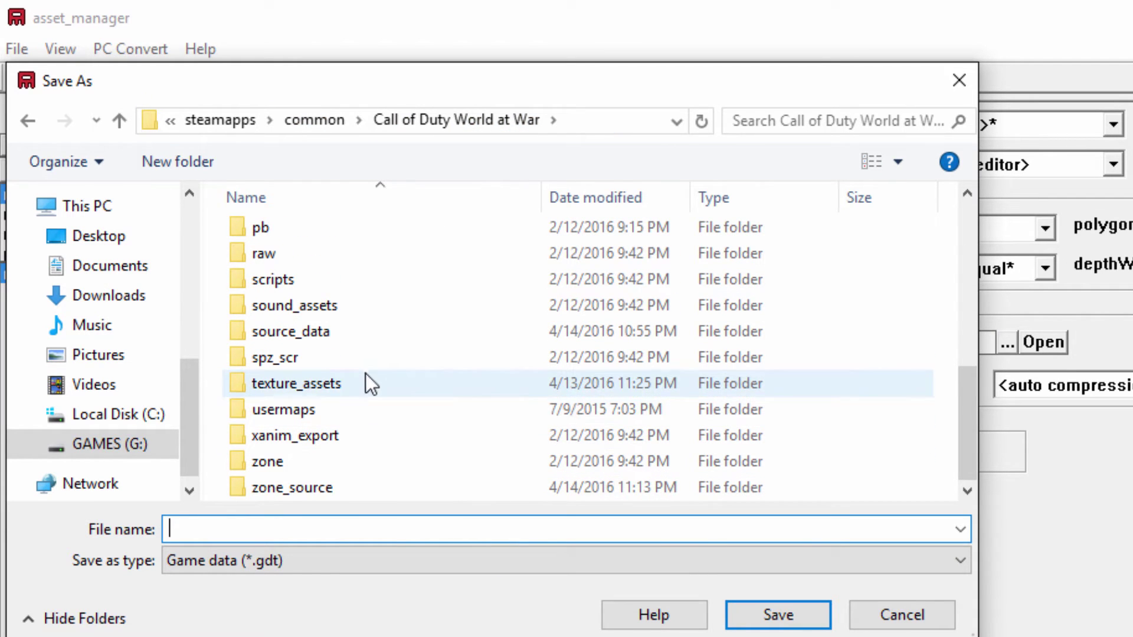
pyautogui.click(369, 336)
pyautogui.doubleClick(370, 338)
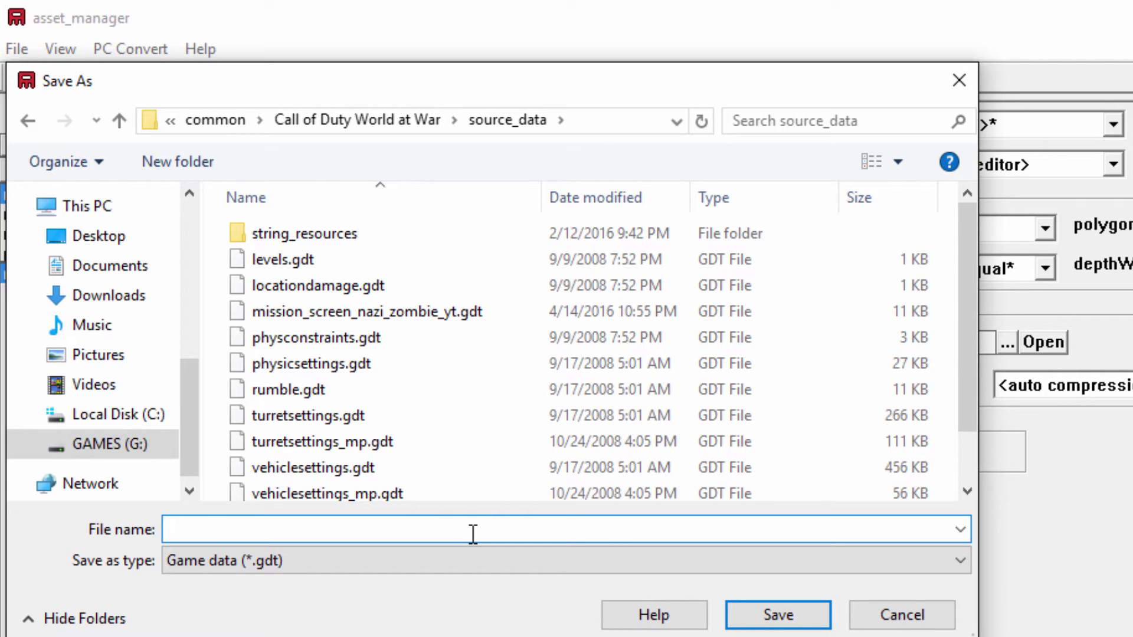
pyautogui.write('mission_screen')
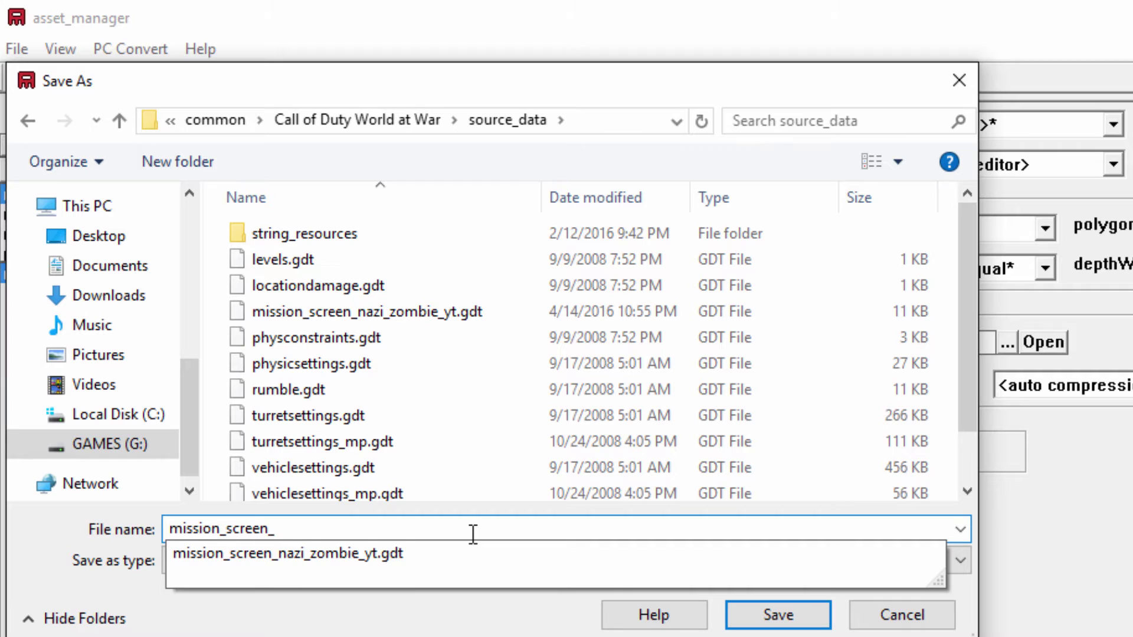
pyautogui.write('_nazi_zombie_')
pyautogui.write('yt_s.gdt')
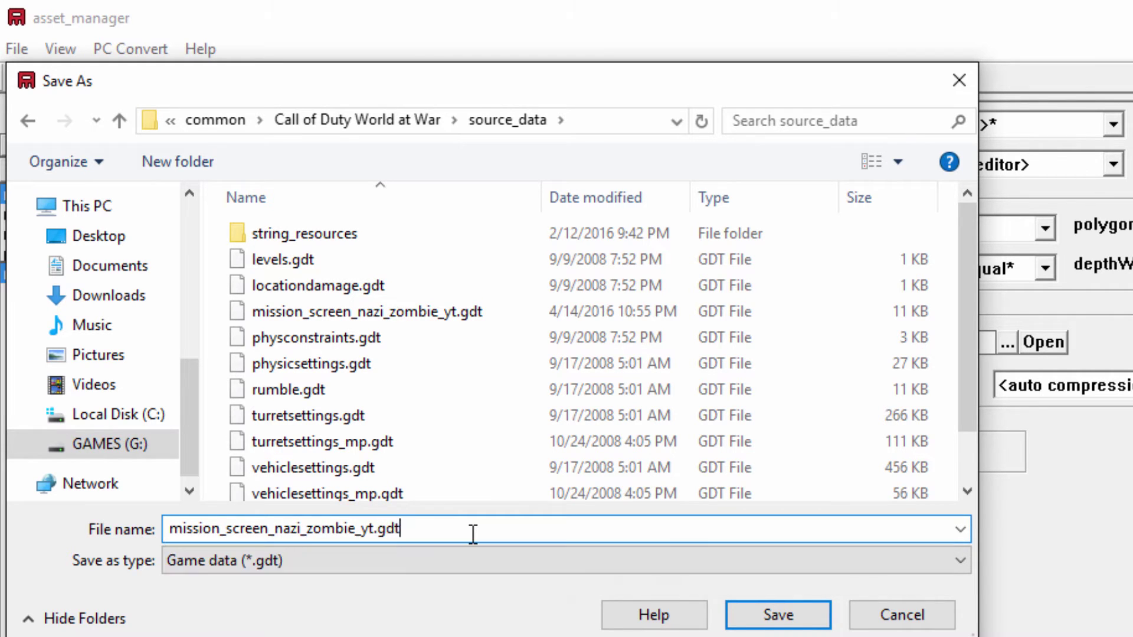
pyautogui.press('Return')
# PC Convert the current material only, dismiss the console, and view the raw images folder
pyautogui.click(130, 48)
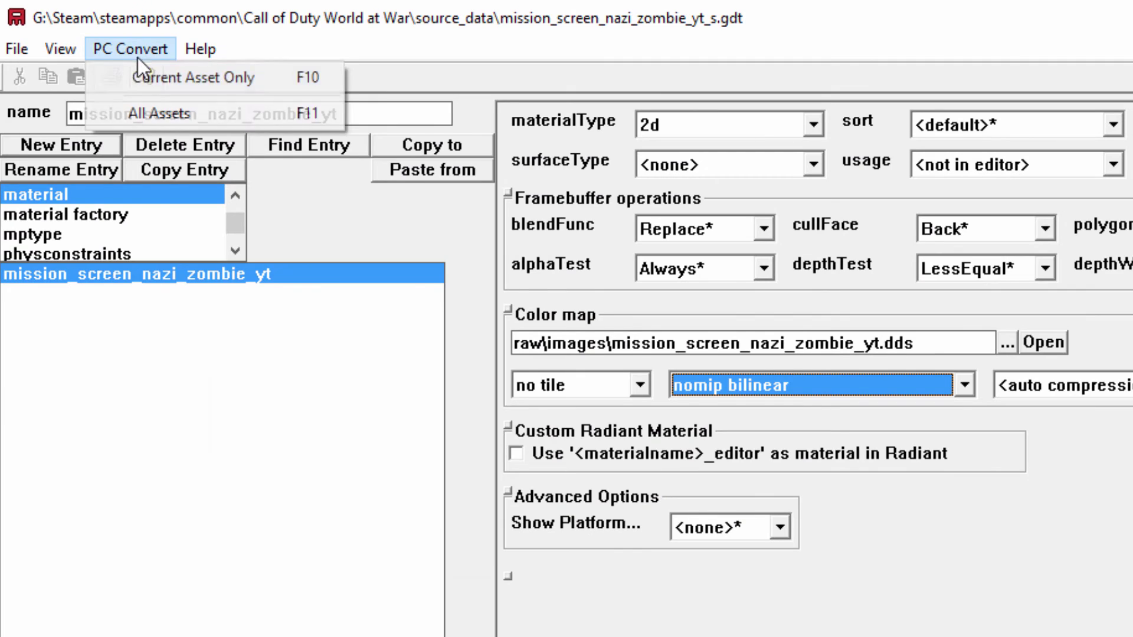
pyautogui.click(171, 76)
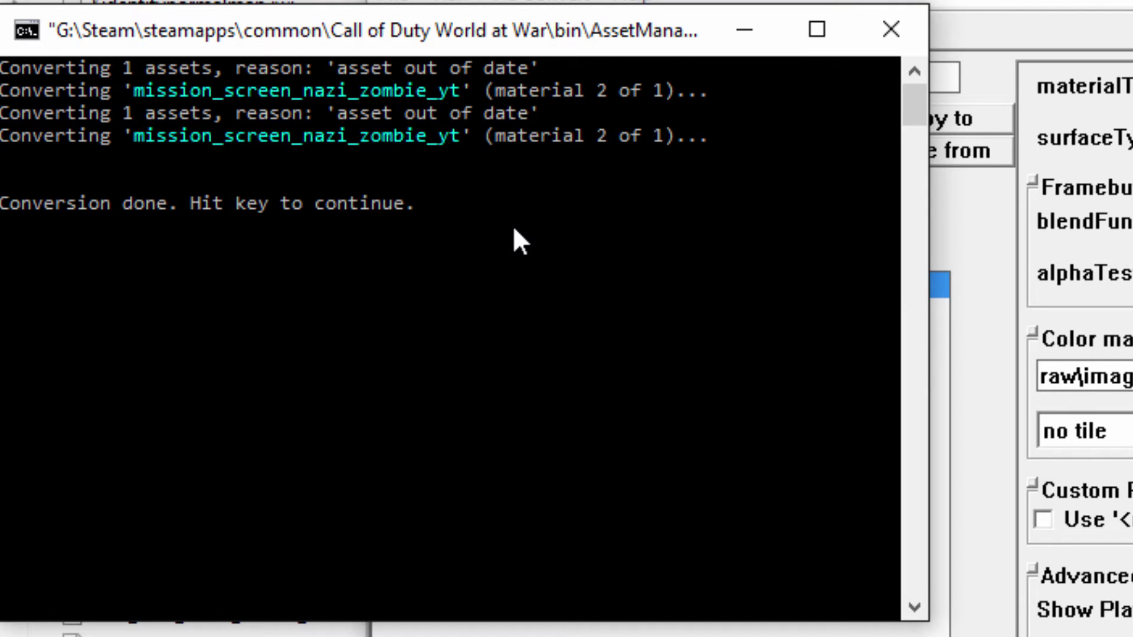
pyautogui.press('Return')
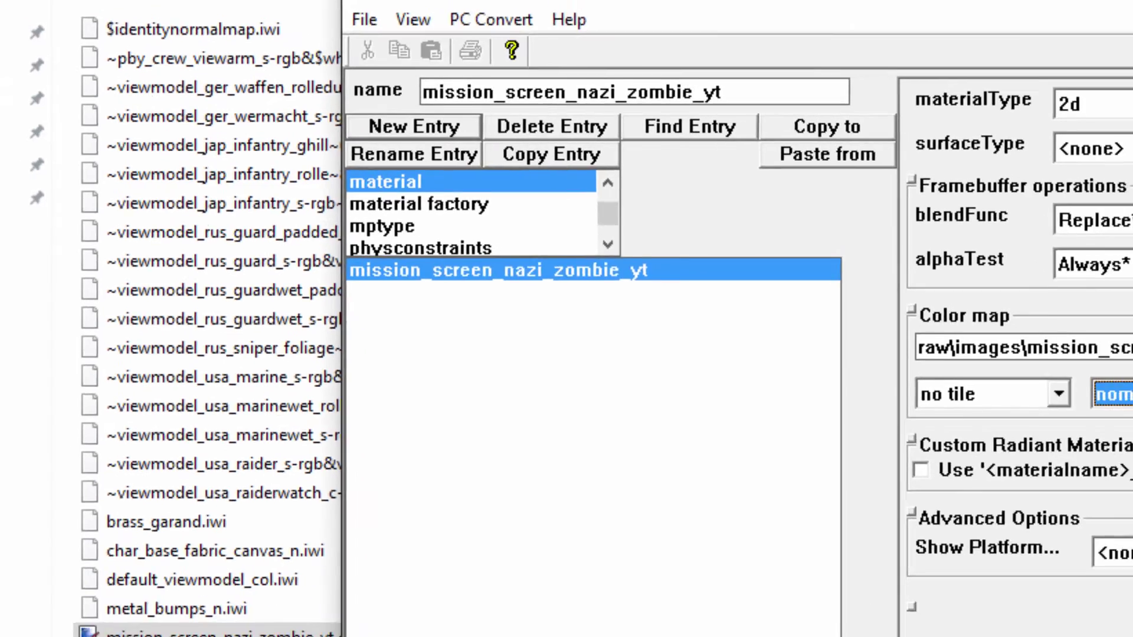
pyautogui.click(220, 511)
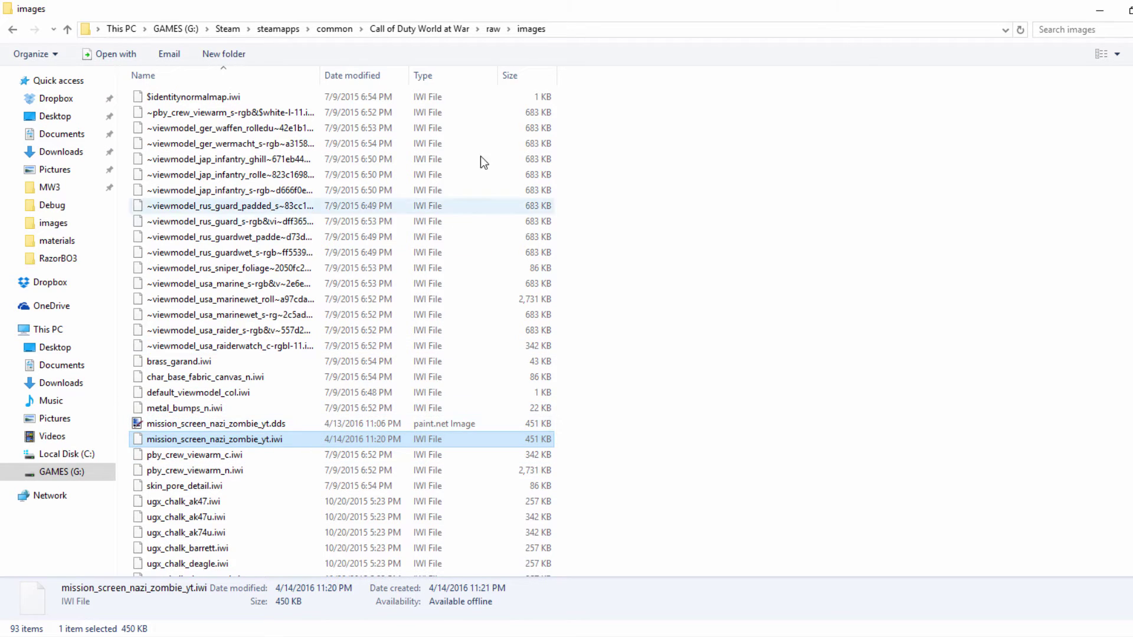
# Navigate from the game folder into mods\nazi_zombie_yt
pyautogui.hotkey('alt', 'Up')
pyautogui.hotkey('alt', 'Up')
pyautogui.click(753, 440)
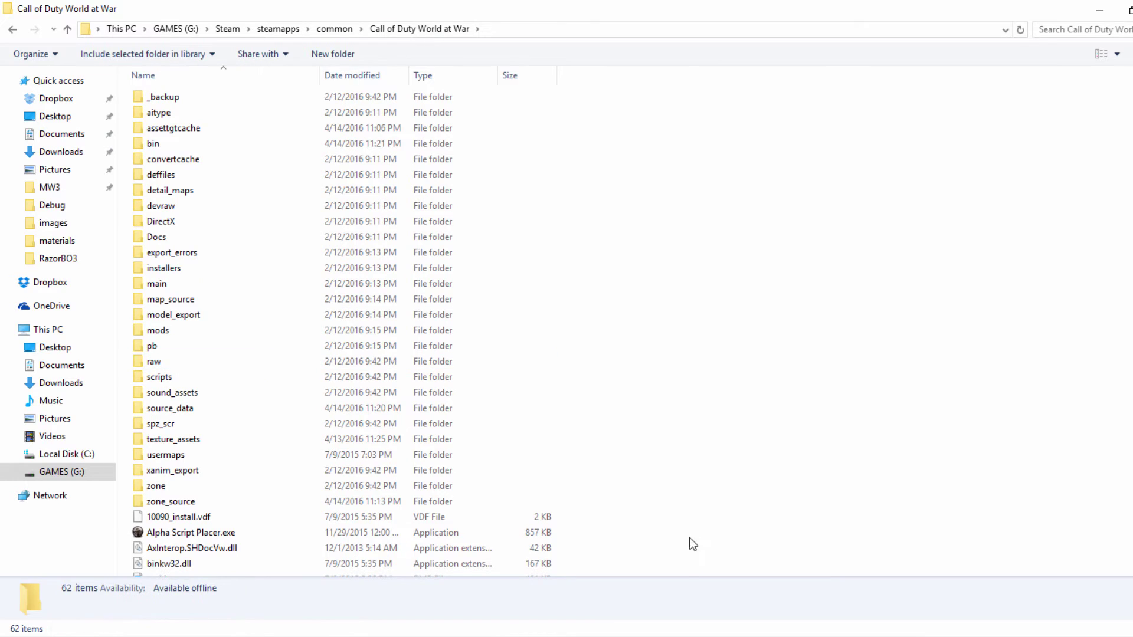
pyautogui.doubleClick(196, 331)
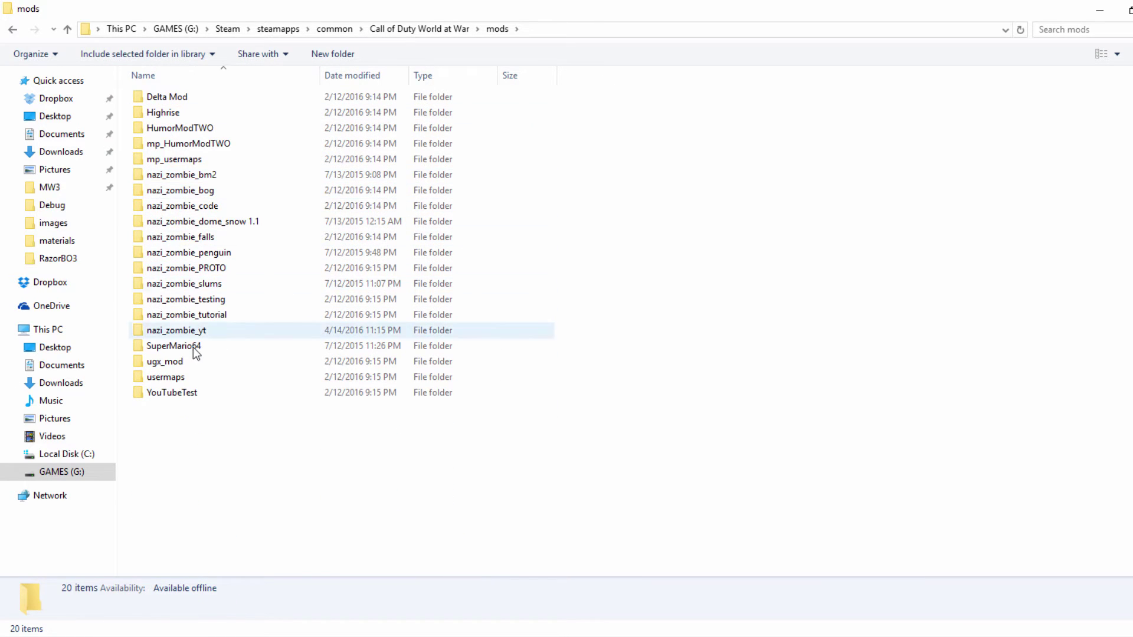
pyautogui.doubleClick(199, 330)
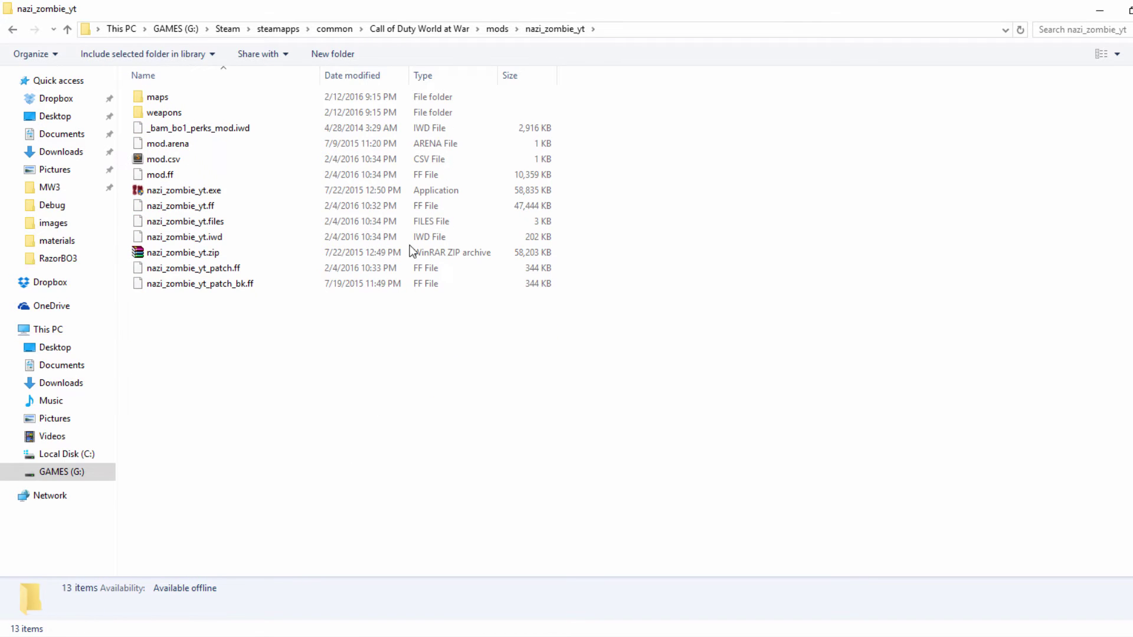
# Create an images folder in the mod and paste mission_screen_nazi_zombie_yt.iwi into it
pyautogui.click(343, 54)
pyautogui.write('ima')
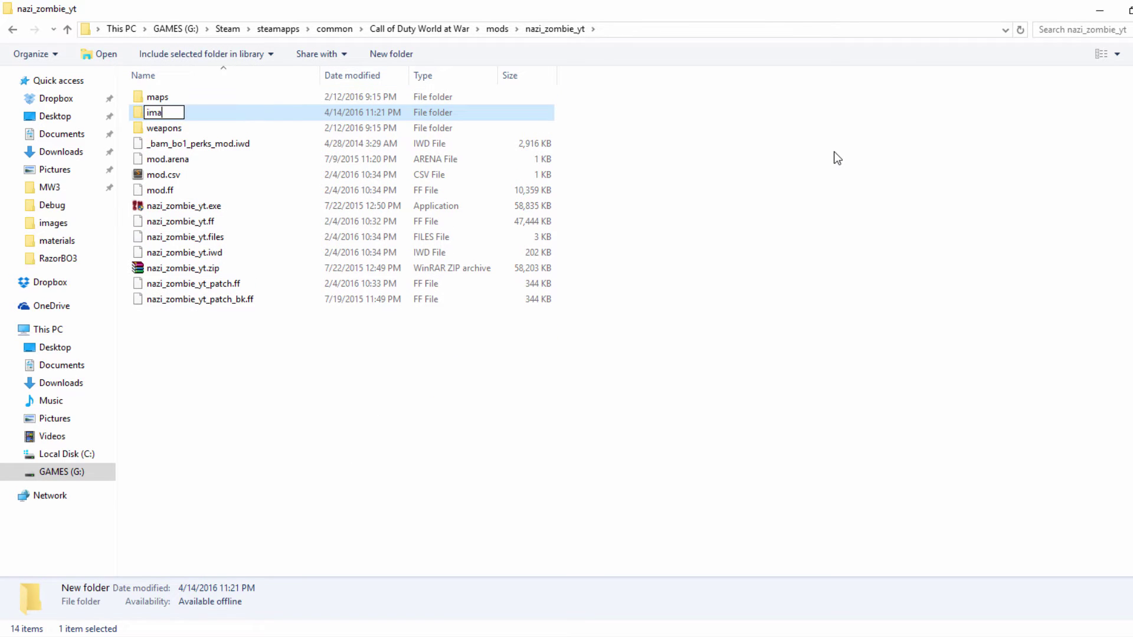
pyautogui.write('ges')
pyautogui.press('Return')
pyautogui.doubleClick(489, 109)
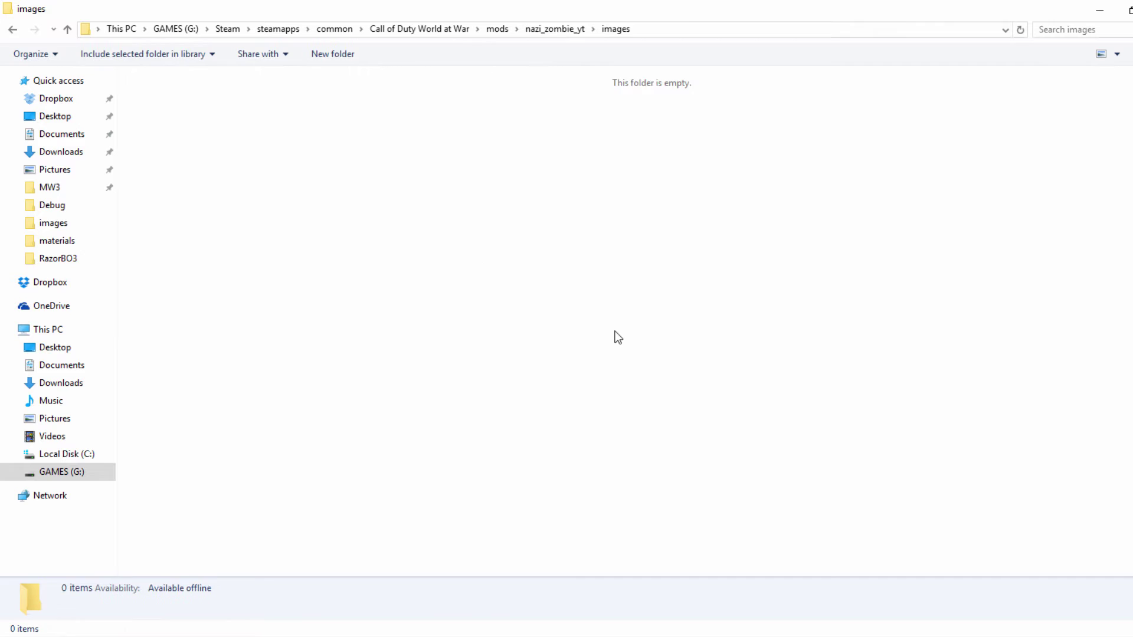
pyautogui.hotkey('ctrl', 'v')
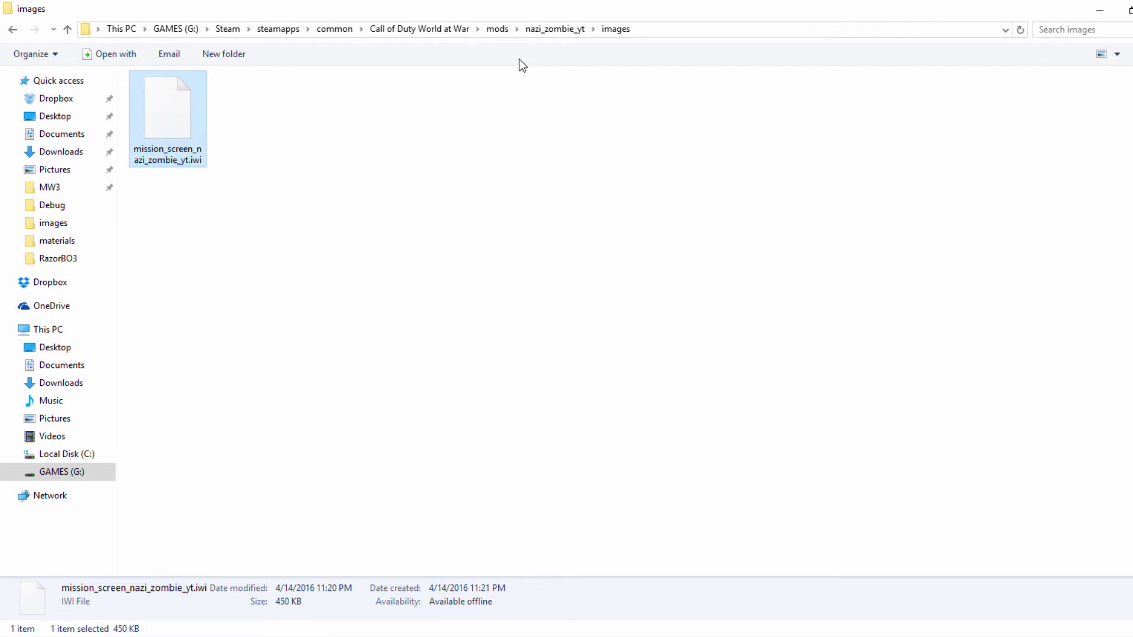
# Check the mod's maps and weapons folders and confirm the .iwi is in images
pyautogui.click(549, 33)
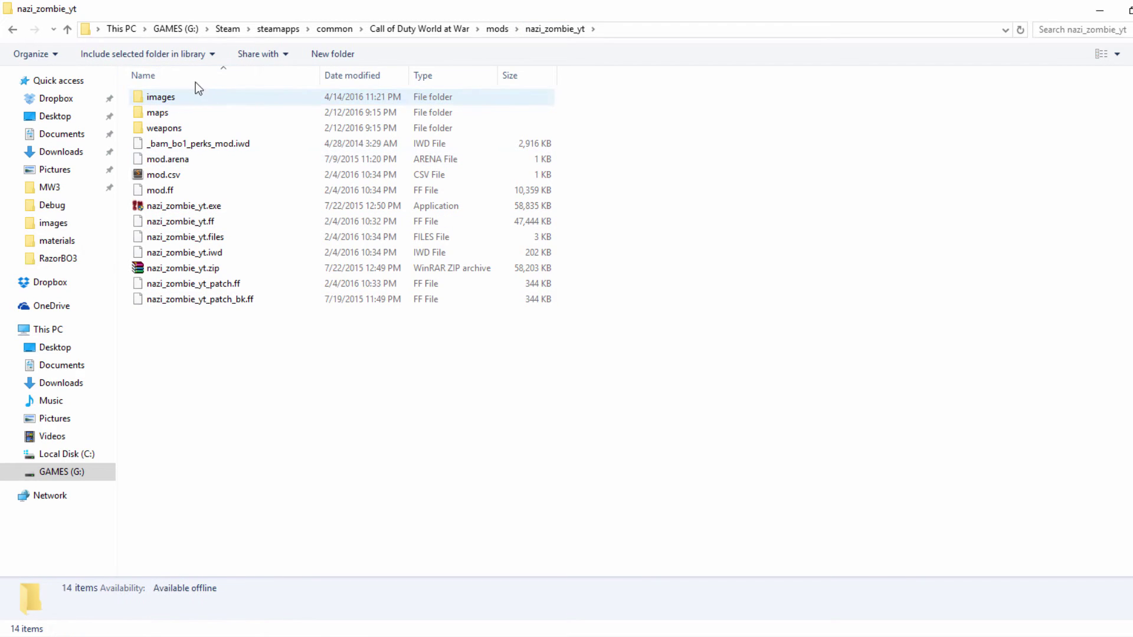
pyautogui.doubleClick(229, 111)
pyautogui.click(552, 29)
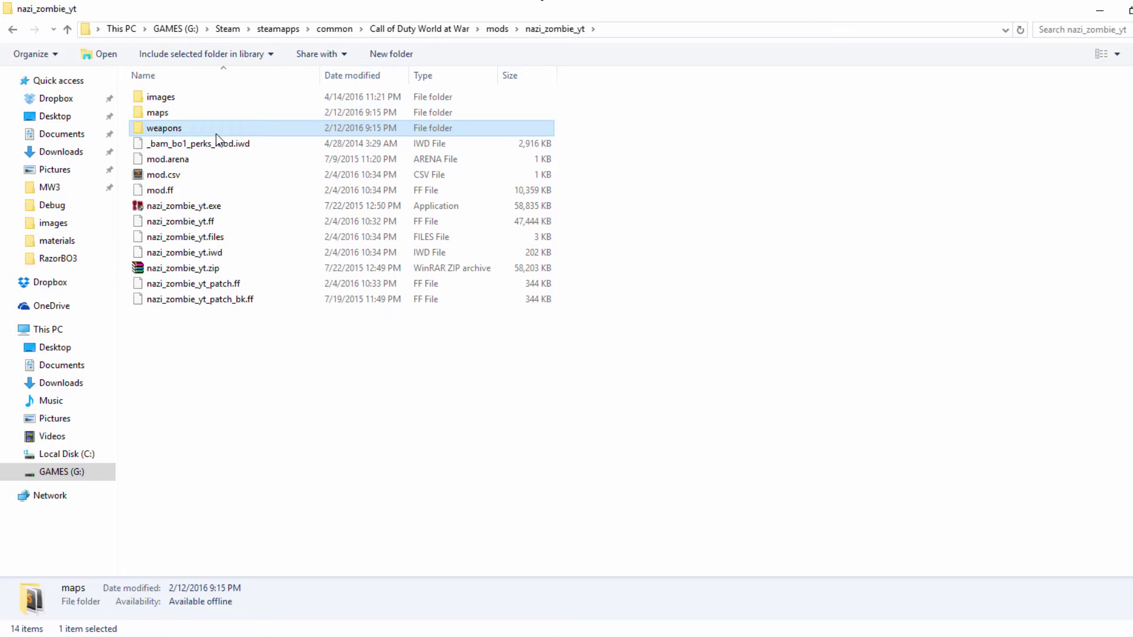
pyautogui.doubleClick(216, 127)
pyautogui.click(534, 28)
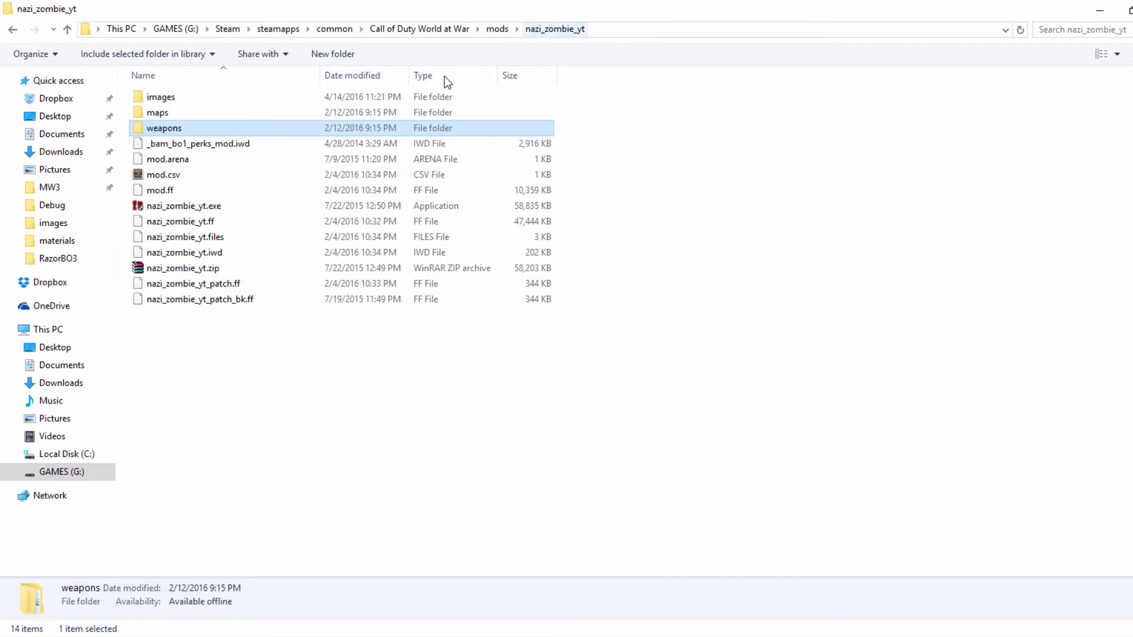
pyautogui.doubleClick(219, 98)
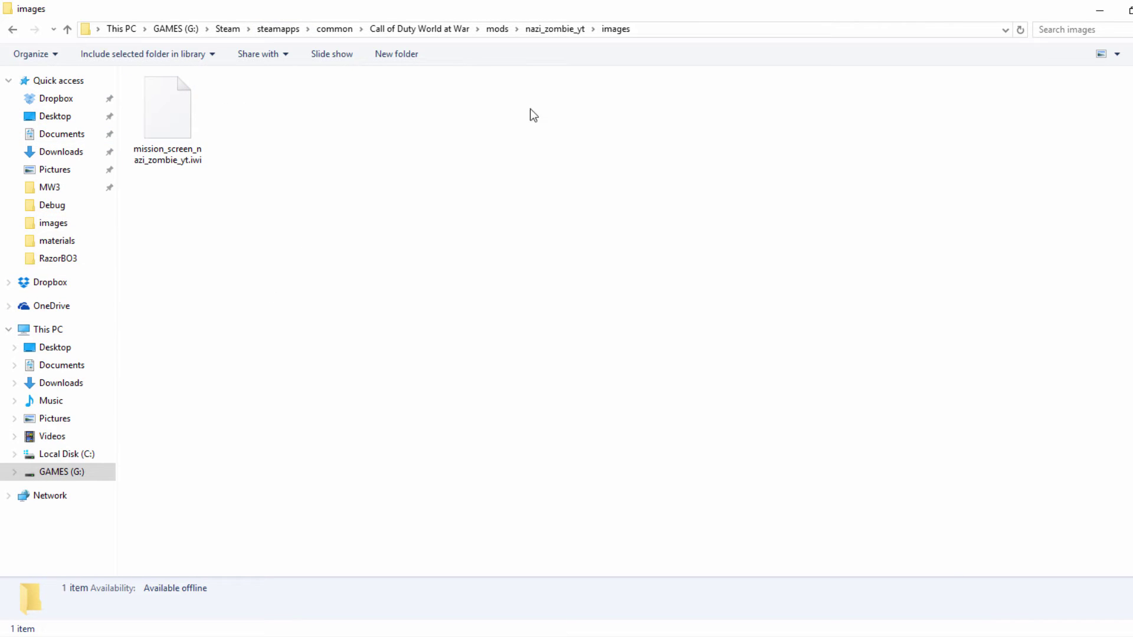
pyautogui.click(550, 29)
pyautogui.click(452, 402)
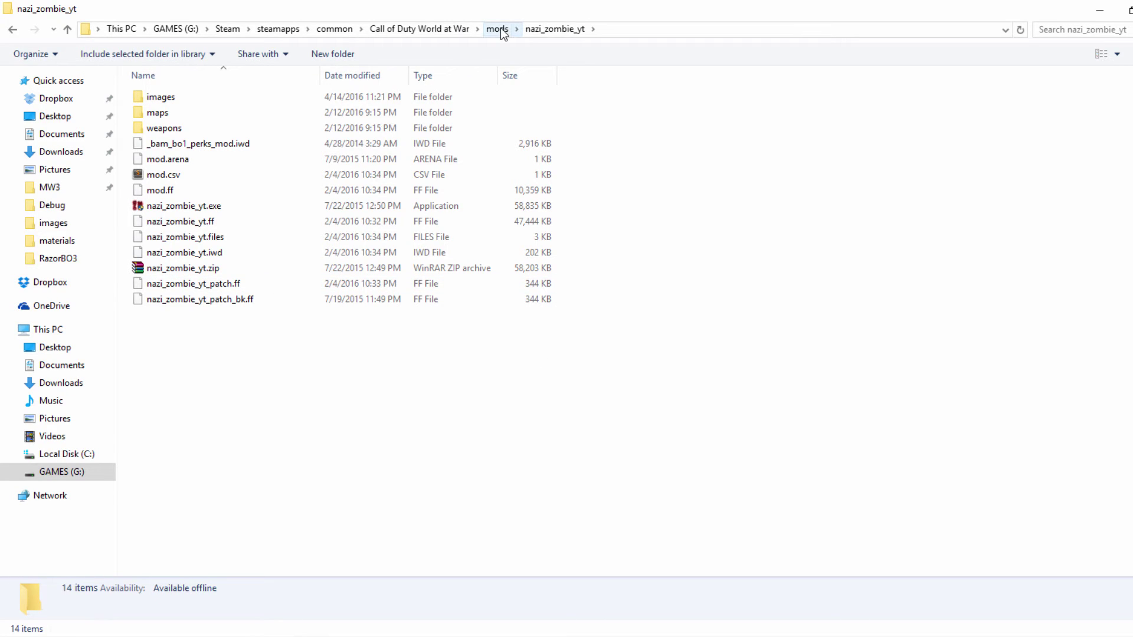
# Browse to the game's raw\maps folder and scroll down to mapsTable.csv
pyautogui.click(460, 32)
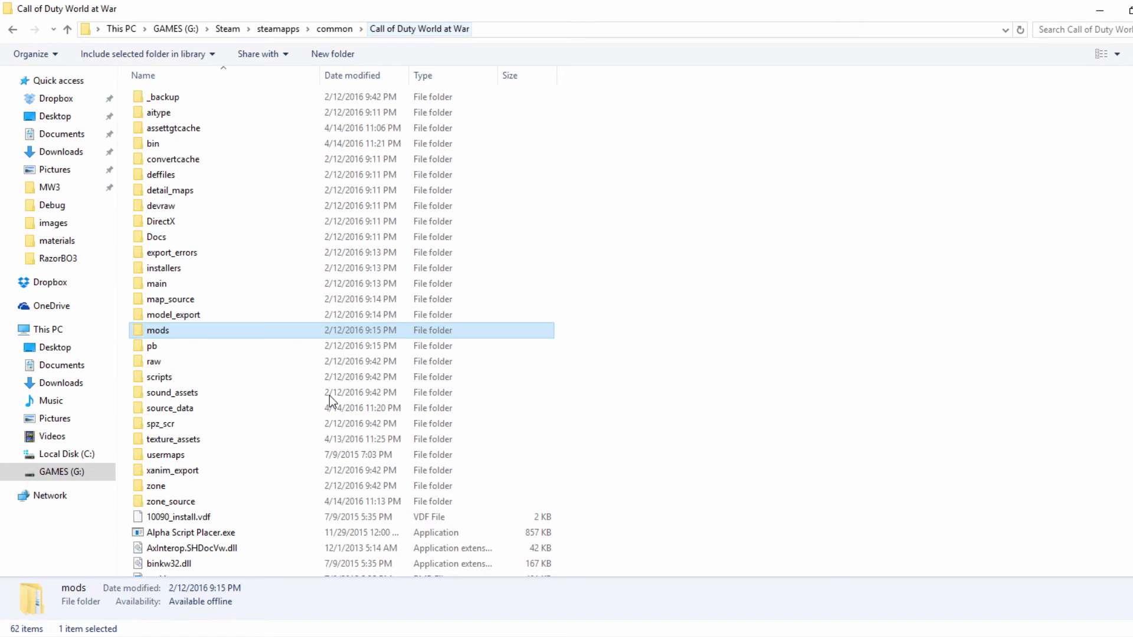
pyautogui.click(177, 367)
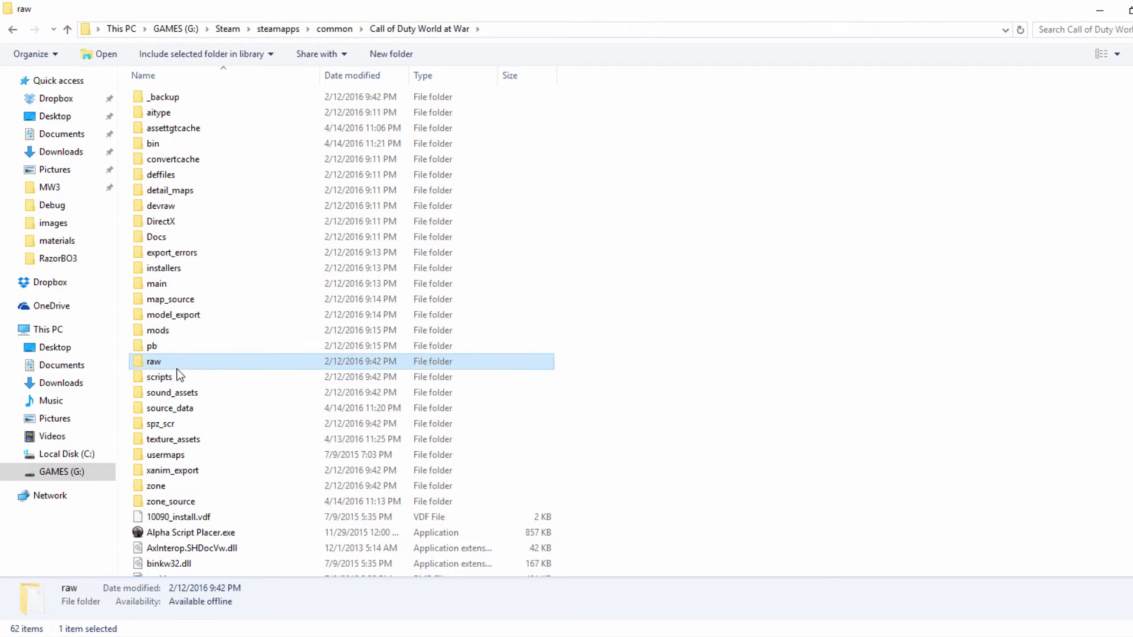
pyautogui.doubleClick(177, 370)
pyautogui.scroll(-5, 180, 369)
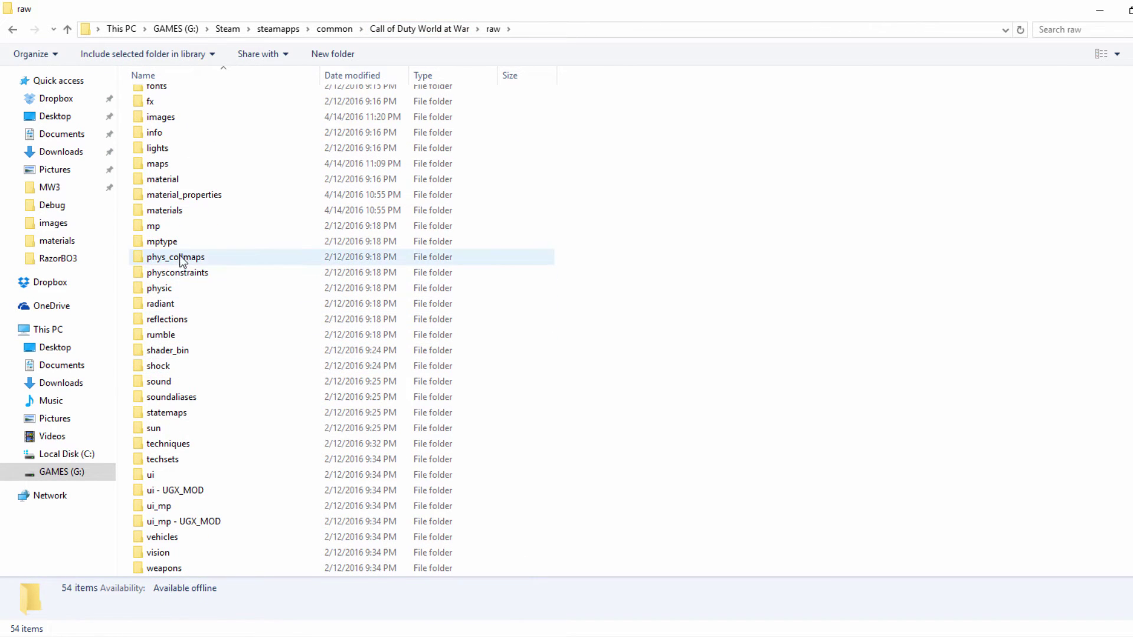
pyautogui.doubleClick(176, 163)
pyautogui.scroll(-2, 310, 318)
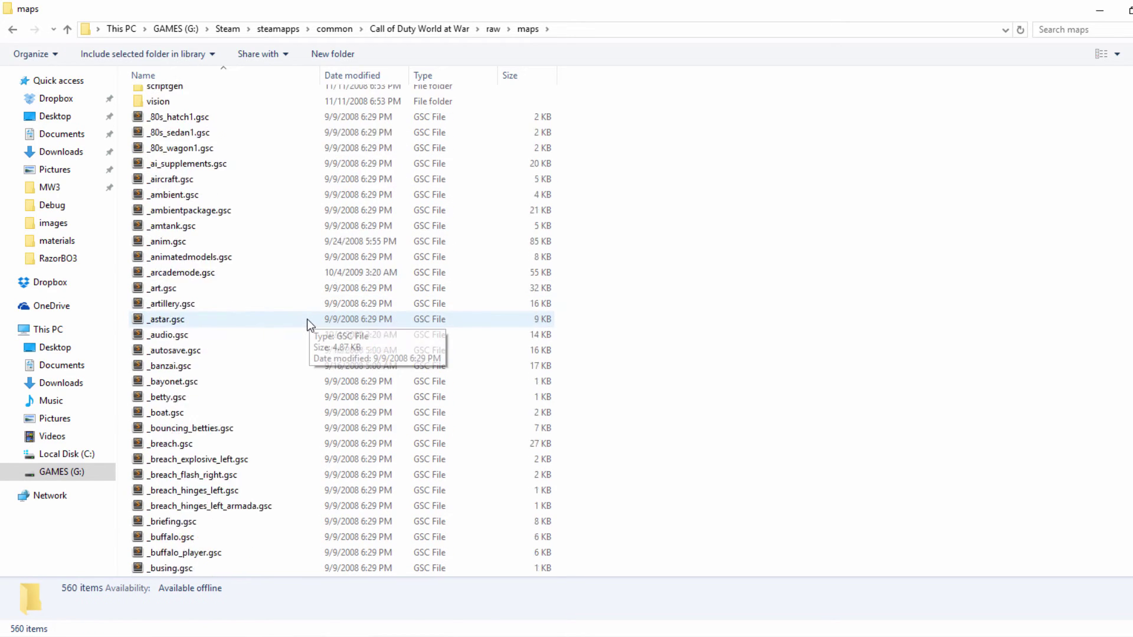
pyautogui.scroll(-20, 310, 323)
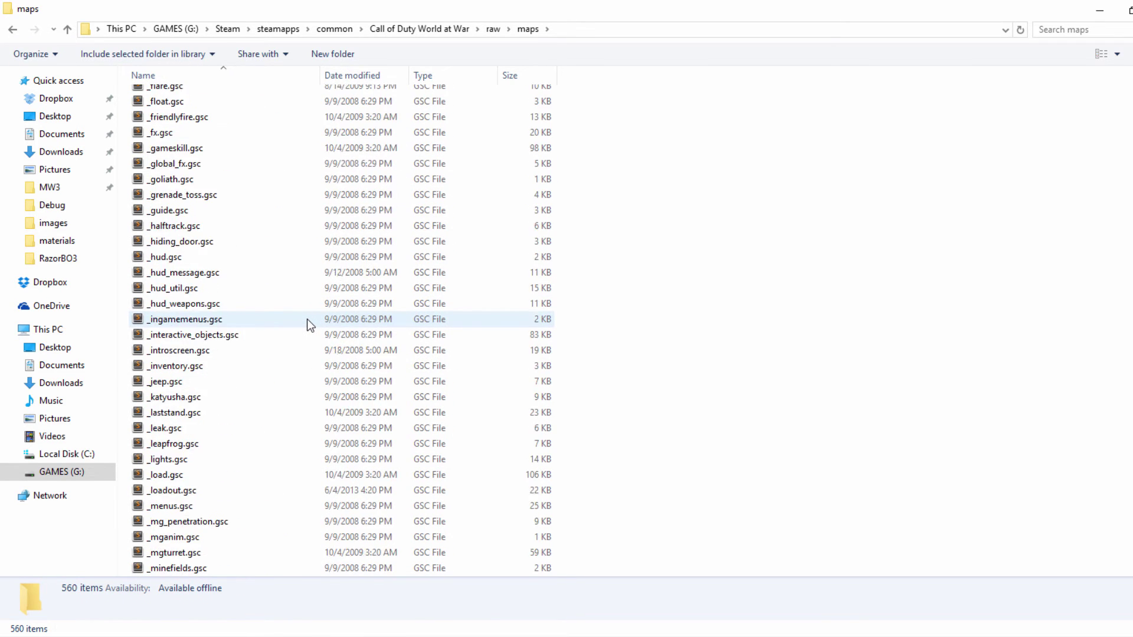
pyautogui.scroll(-4, 310, 323)
pyautogui.scroll(-20, 310, 324)
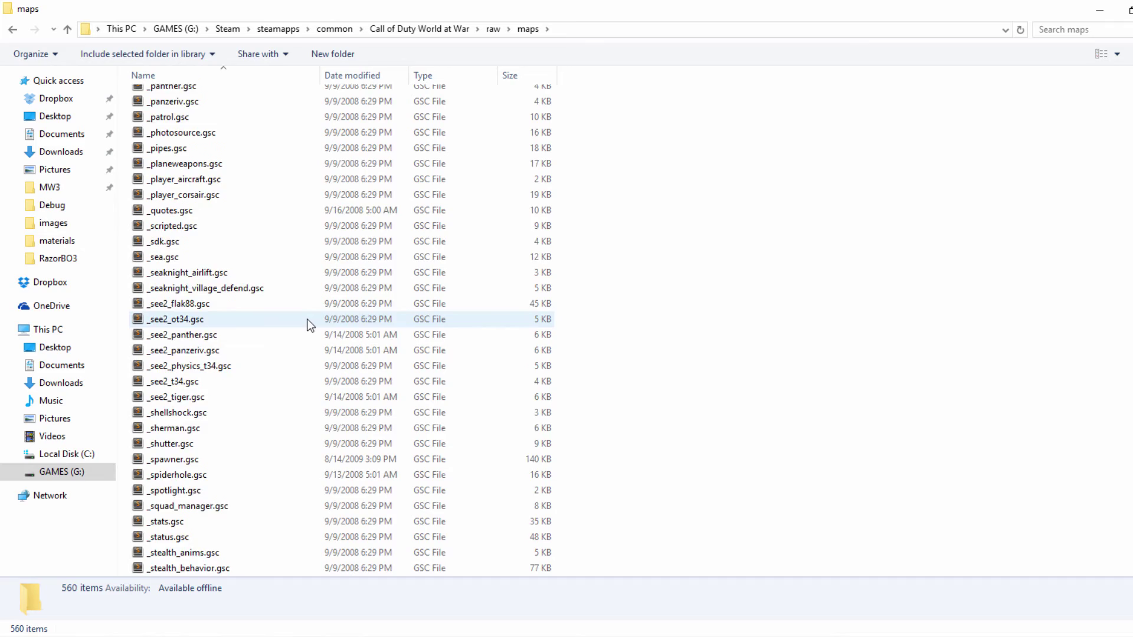
pyautogui.scroll(-20, 310, 323)
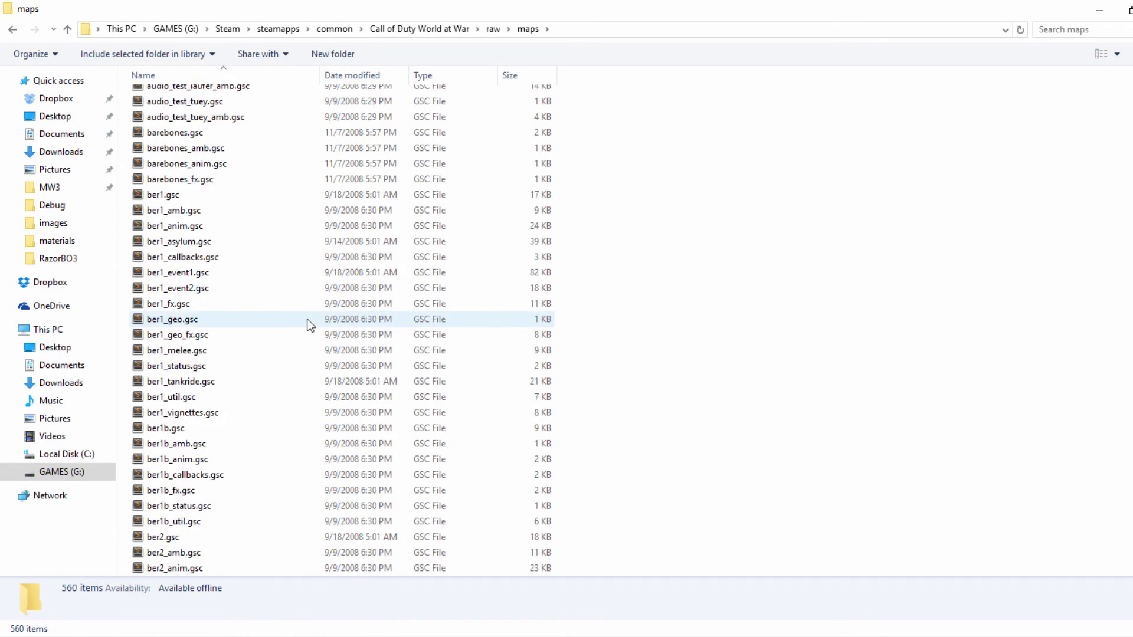
pyautogui.scroll(-20, 309, 323)
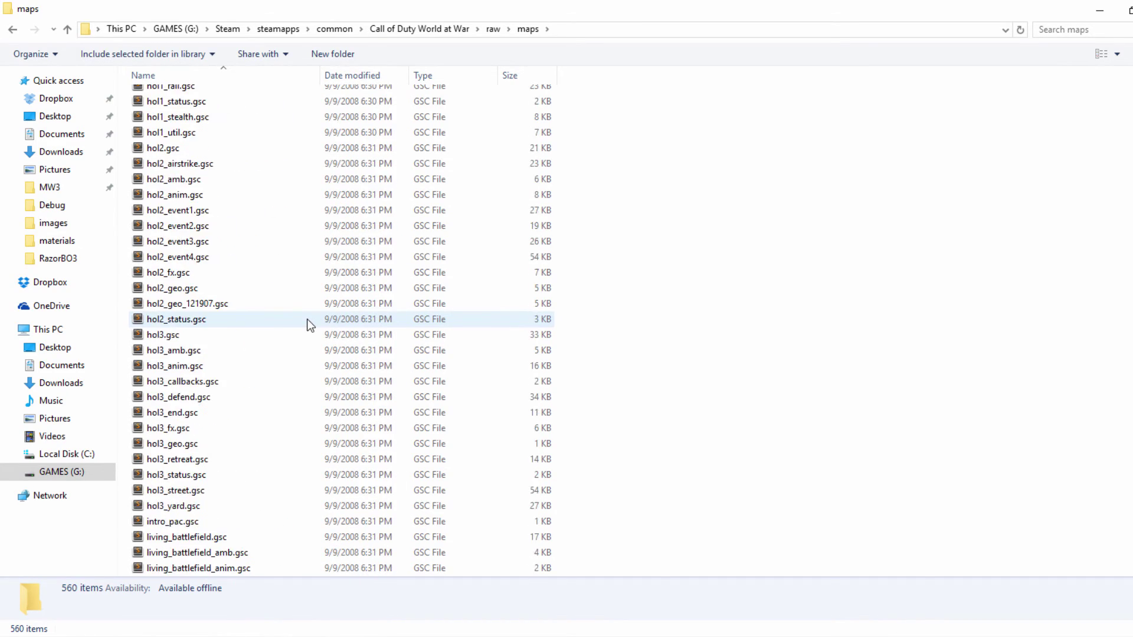
pyautogui.scroll(3, 308, 325)
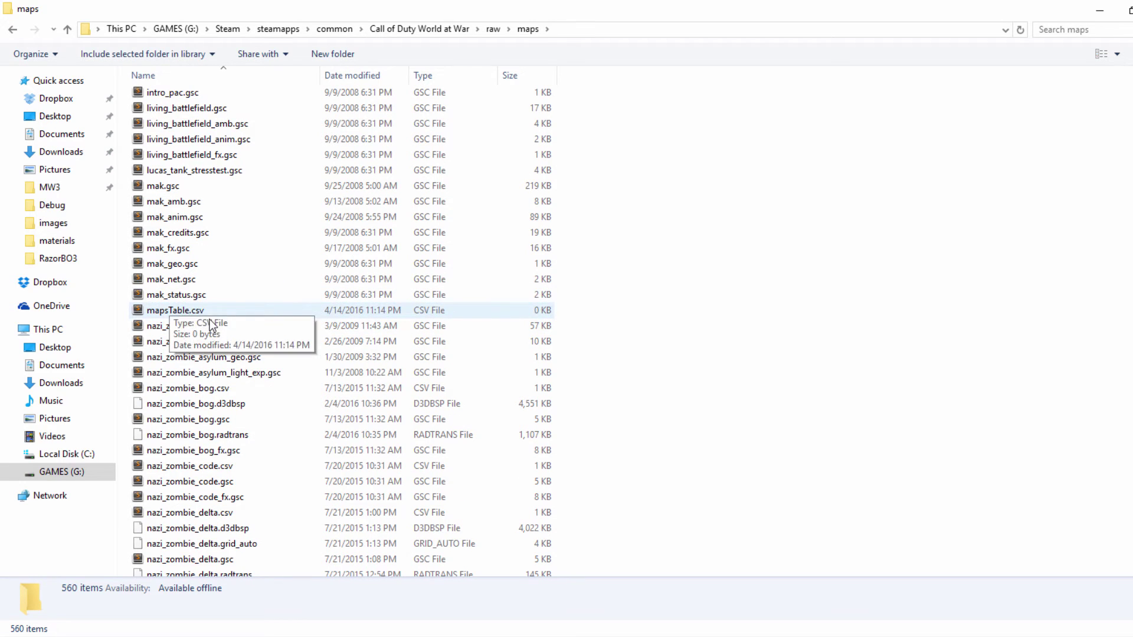
# Open mapsTable.csv in Sublime Text and paste in the eight-line map data table
pyautogui.click(187, 313)
pyautogui.doubleClick(186, 313)
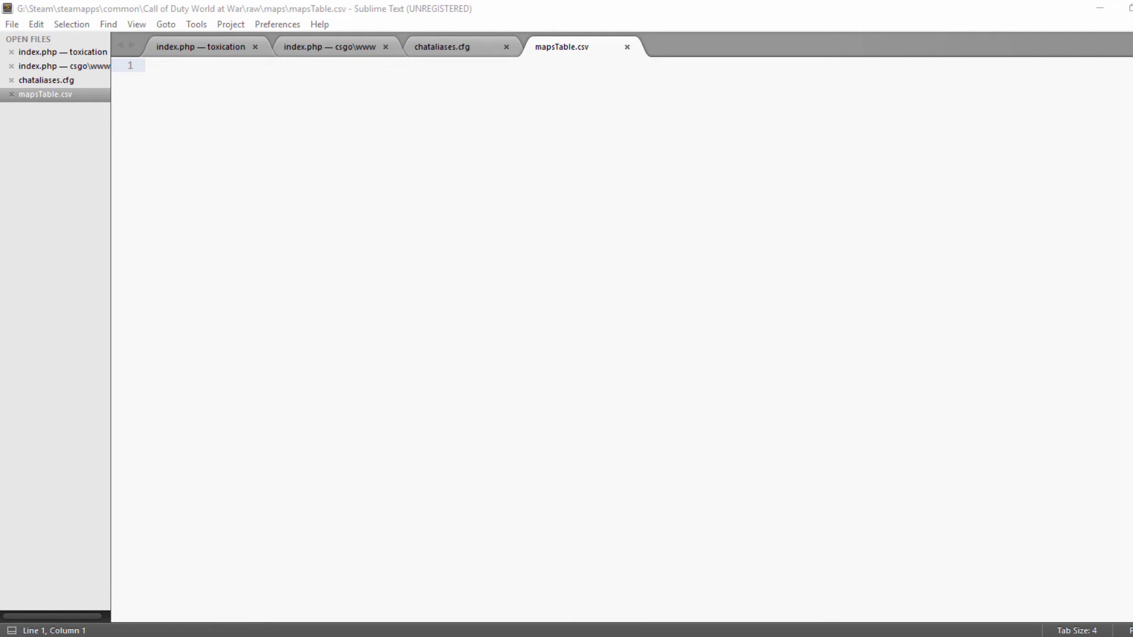
pyautogui.click(550, 208)
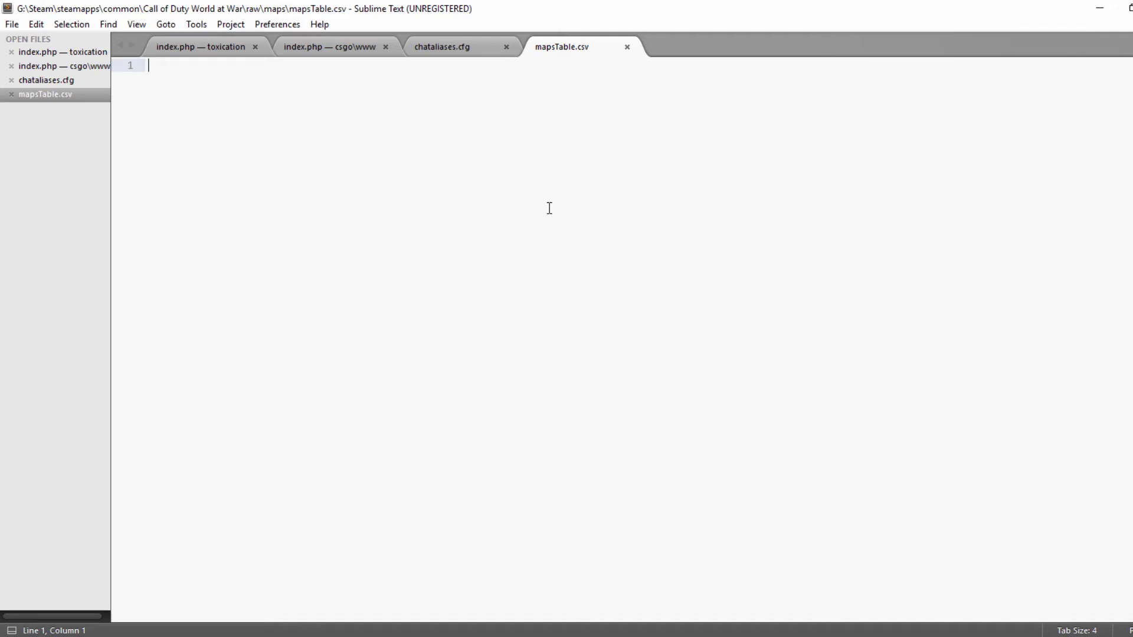
pyautogui.write('# Map Data Table,,,,,,, a0,b1,c2,d3,e4,f5,g6,h7,i8,j9 maxnum_map,20 #mapname,#allies characters,#axis charactSDers,#mapname,#mapimage,#index,#description,#level order coop,#gametype,#mis_01 mak,desert,desert,MENU_LEVEL_MAK,loadscreen_mak,2,MENU_LEVEL_DESC_MAK,0,cmp,0 nazi_zombie_prototype,desert,desert,MENU_LEVEL_ZOMBIE_PROTOTYPE,loadscreen_zom2,1,MENU_LEVEL_DESC_ZOMBIE_PROTOTYPE,19,zom,15 [nazi_zombie_MAPNAME],desert,desert,[MISSION_SCREEN_TEXT_HERE],[mission_screen_nazi_zombie_MAPNAME],2,MOD_LEVEL_DESC_ZOMBIE_MAPNAME,20,zom,16 locked,desert,desert,MPUI_LOCKED_MODE,loadscreen_locked,1,MENU_LOCKED_MODE_DESC,20,locked,')
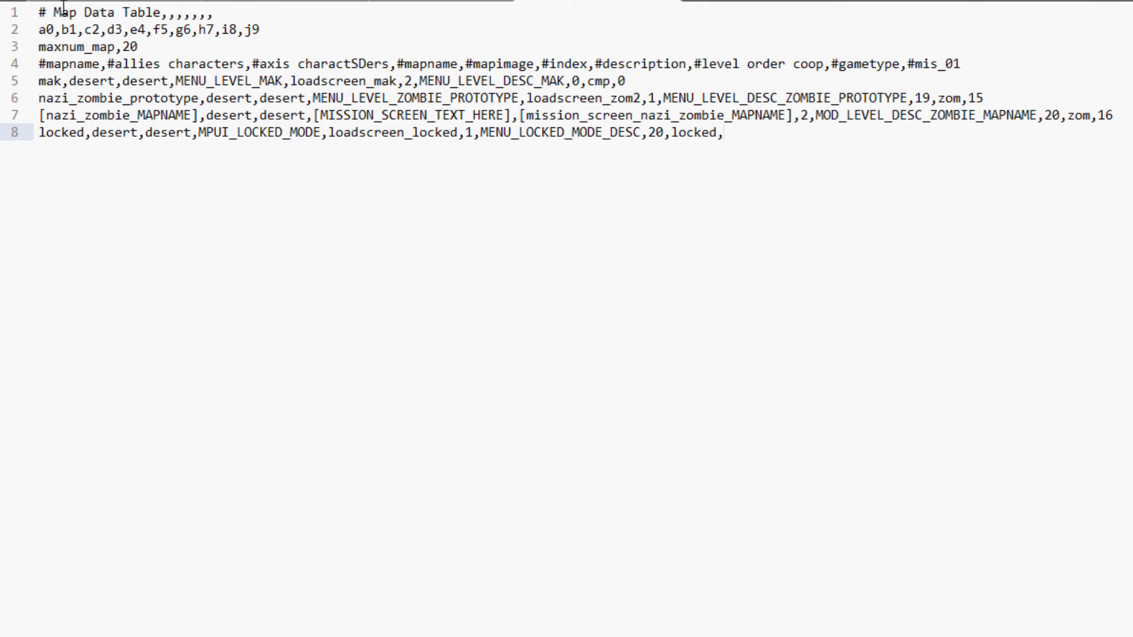
# Replace the [nazi_zombie_MAPNAME] placeholder on line 7 with nazi_zombie_yt
pyautogui.moveTo(37, 12); pyautogui.dragTo(321, 47)
pyautogui.click(321, 47)
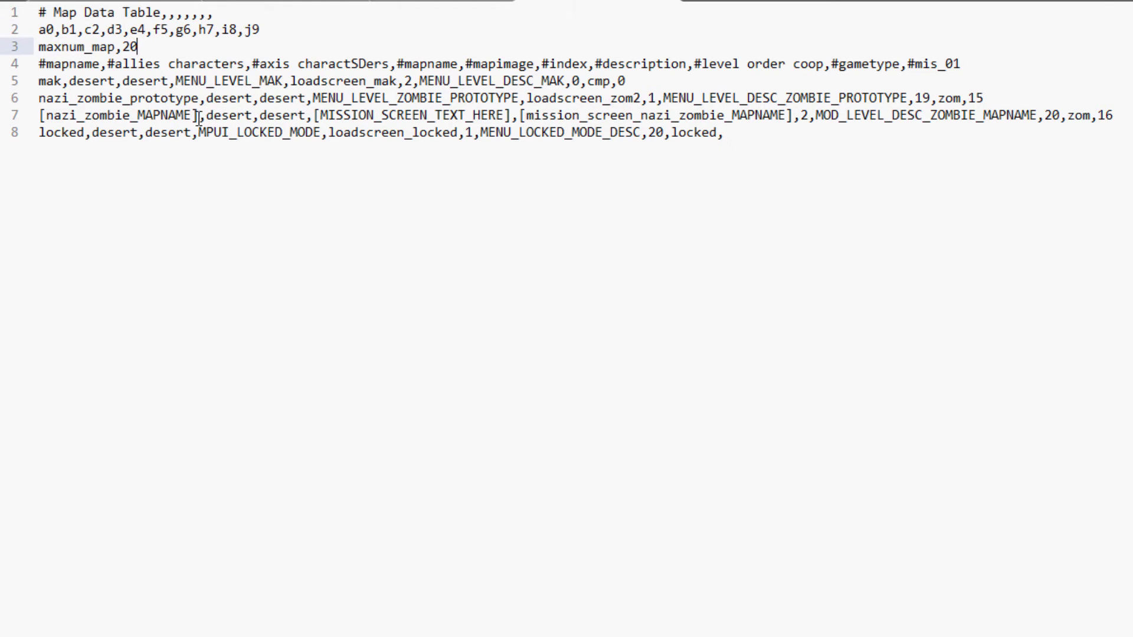
pyautogui.moveTo(203, 118); pyautogui.dragTo(33, 115)
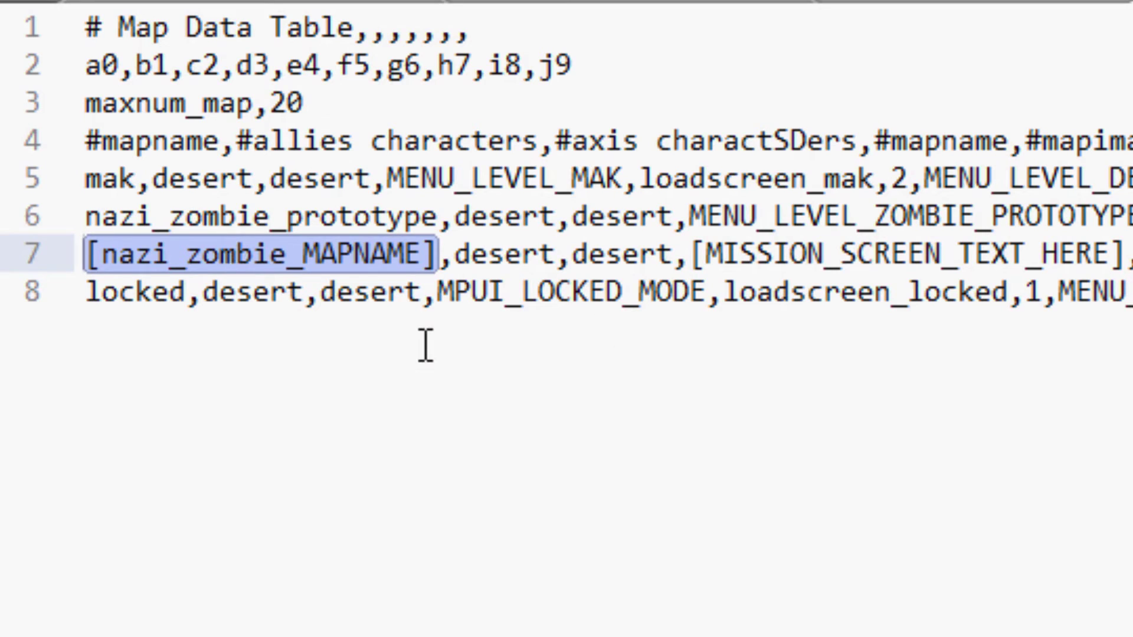
pyautogui.press('BackSpace')
pyautogui.write('na')
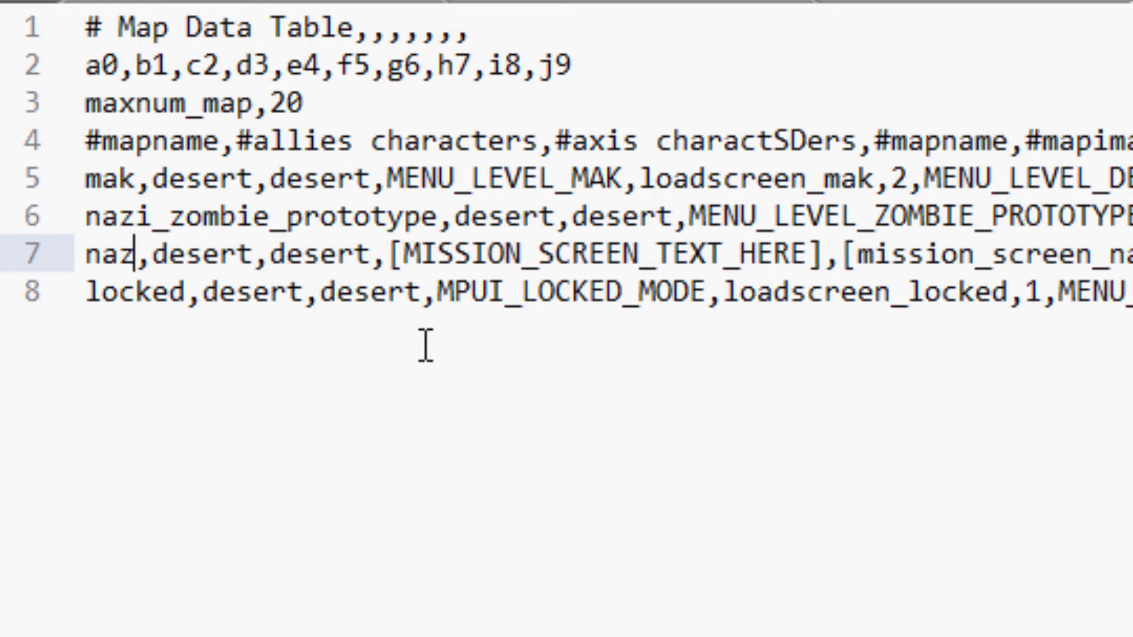
pyautogui.write('zi_zombie_yt')
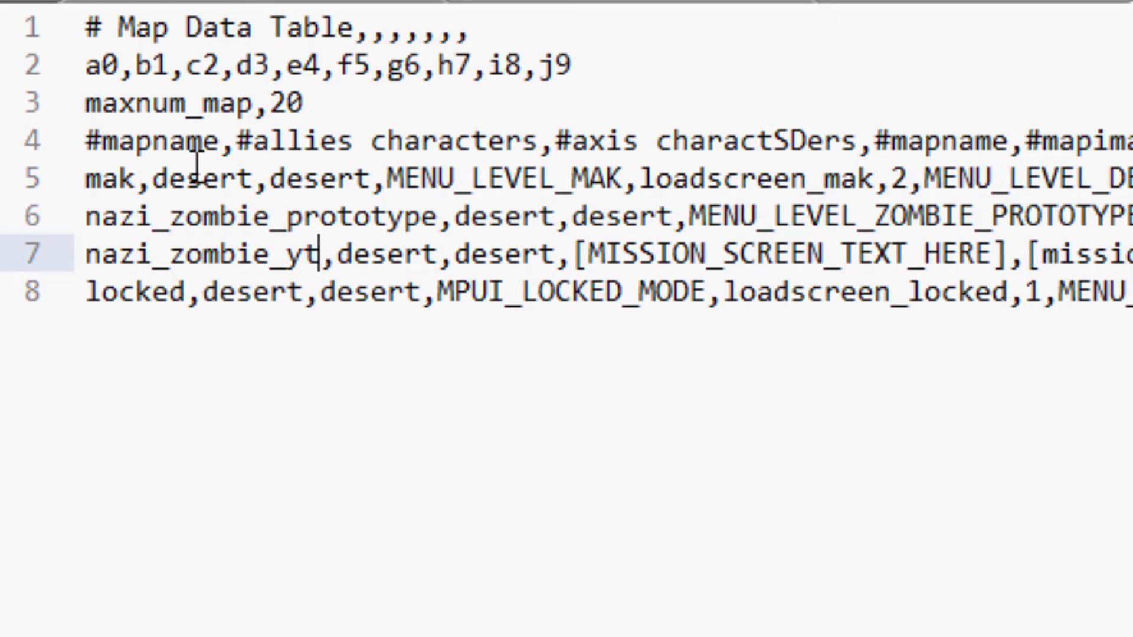
# Set the row's display name to YouTube and image to mission_screen_nazi_zombie_yt
pyautogui.moveTo(575, 254); pyautogui.dragTo(1008, 253)
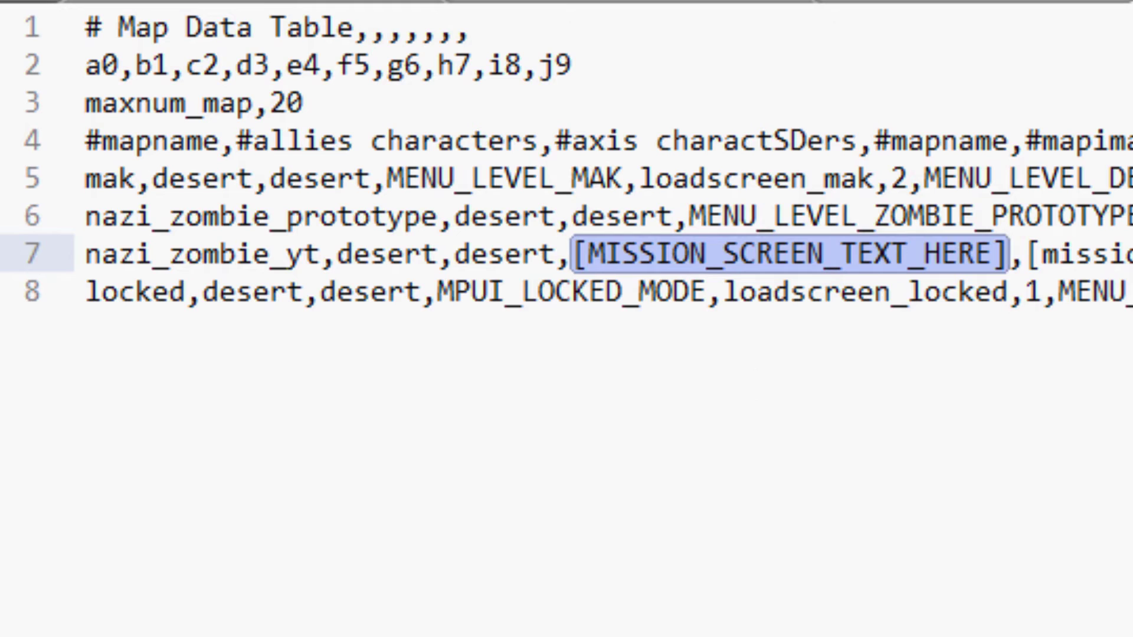
pyautogui.write('YouTube')
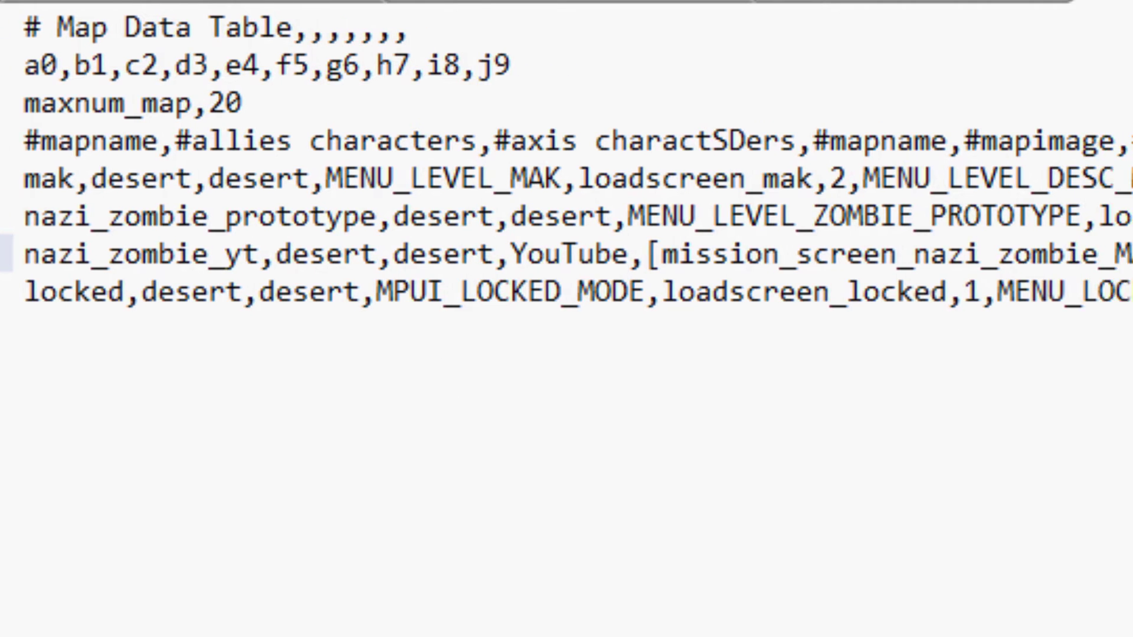
pyautogui.moveTo(1132, 255); pyautogui.dragTo(645, 255)
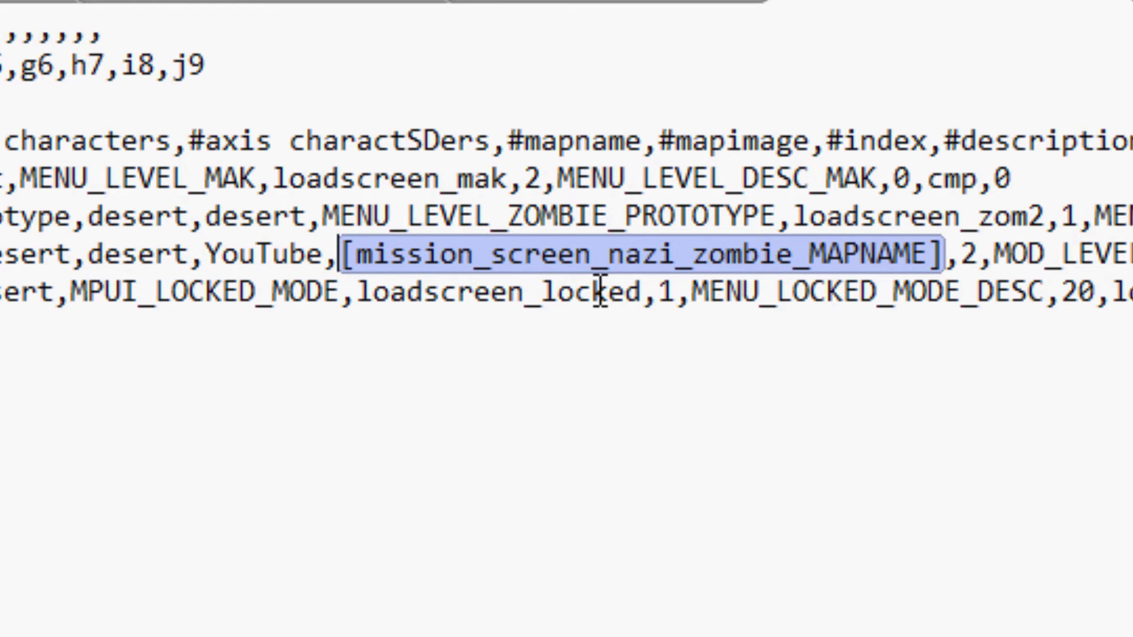
pyautogui.write('mission_screen')
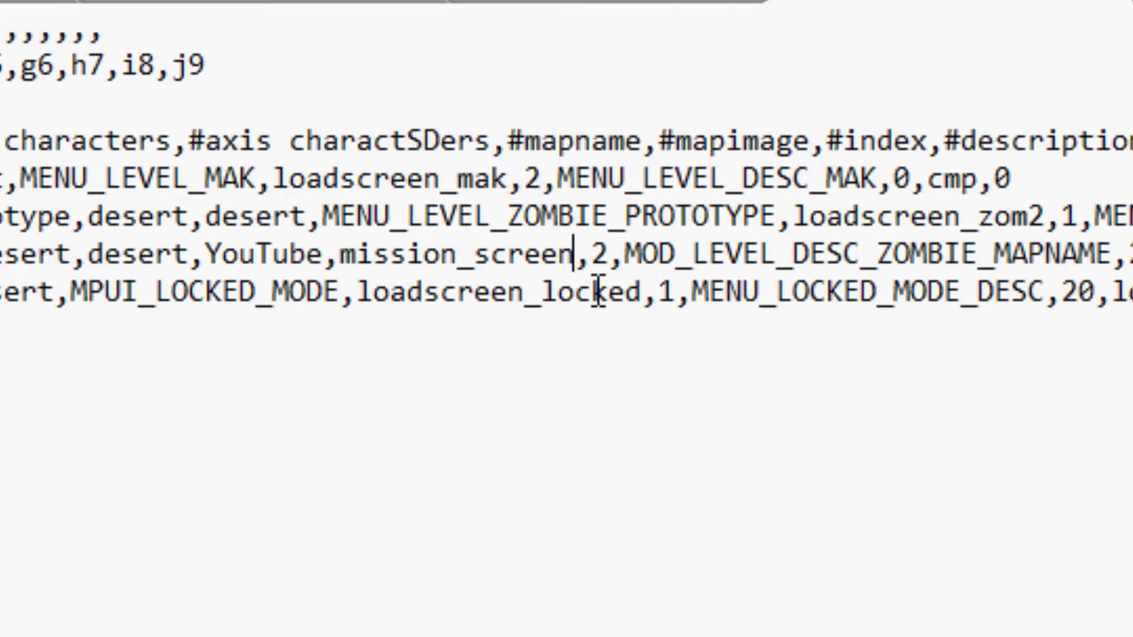
pyautogui.write('_nazi_zombie_yt')
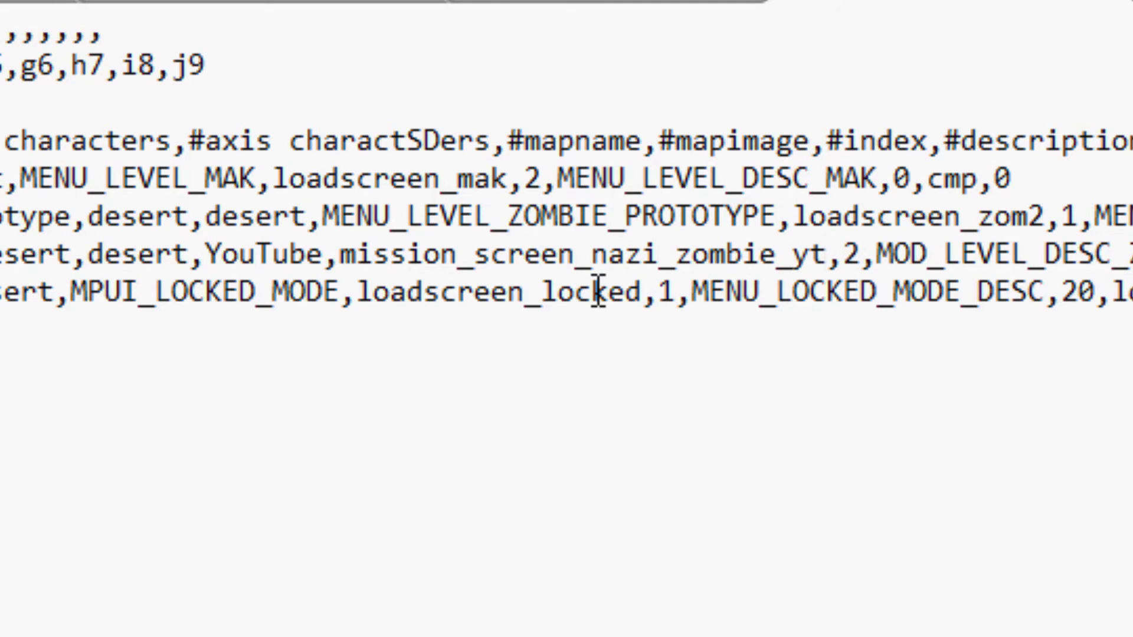
pyautogui.moveTo(827, 254); pyautogui.dragTo(775, 255)
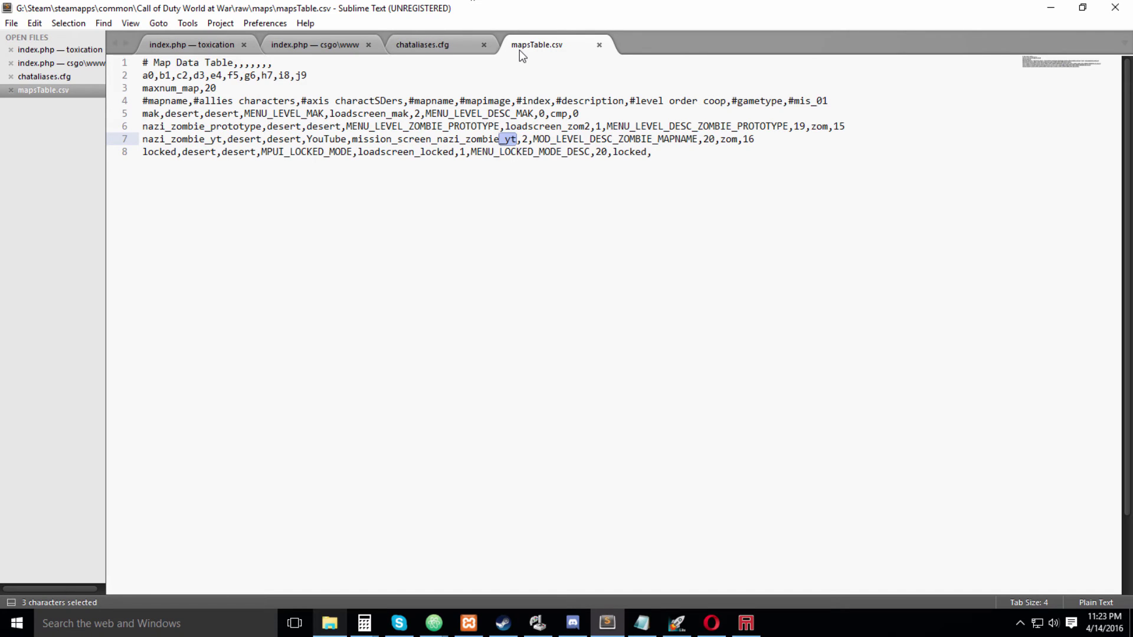
pyautogui.click(651, 101)
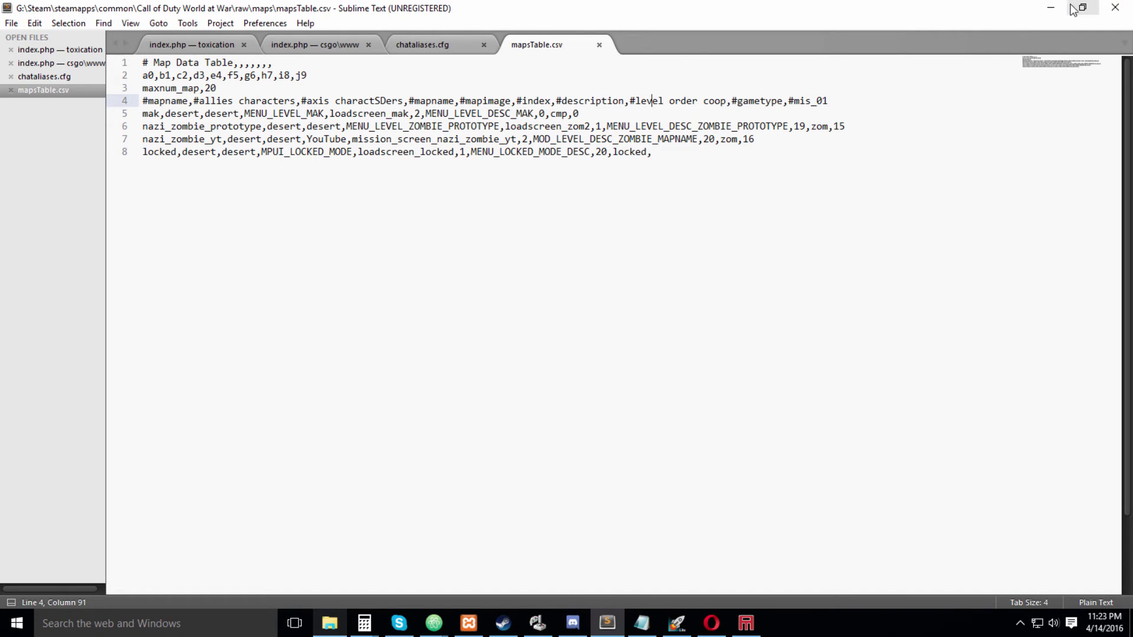
# Close the editor, go to Call of Duty World at War\zone_source, and open nazi_zombie_yt.csv
pyautogui.click(1130, 7)
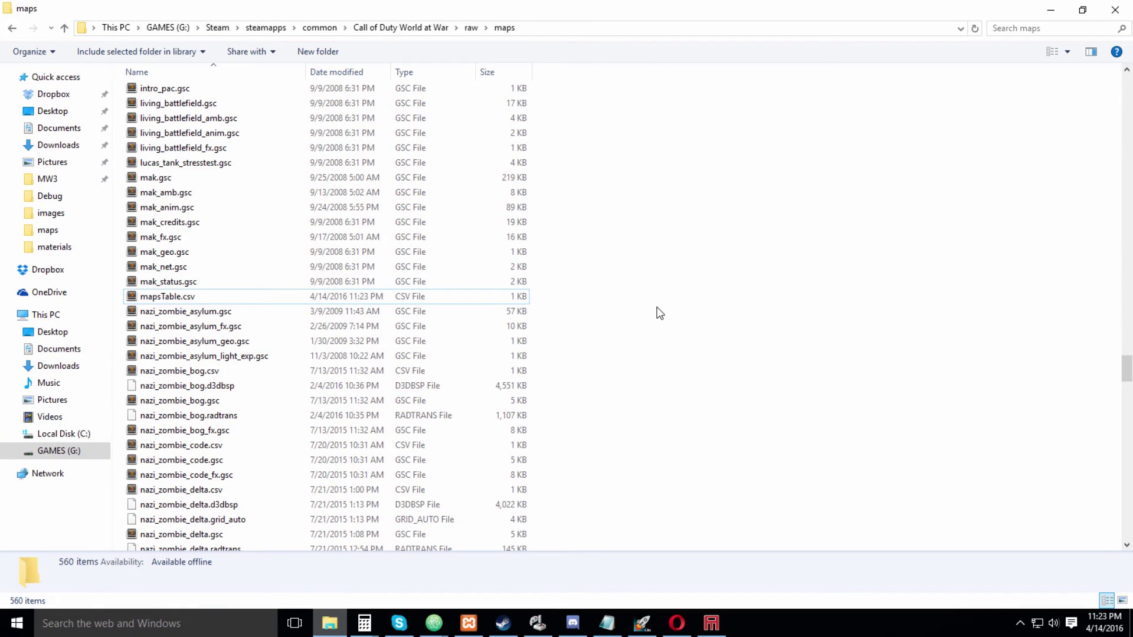
pyautogui.click(446, 26)
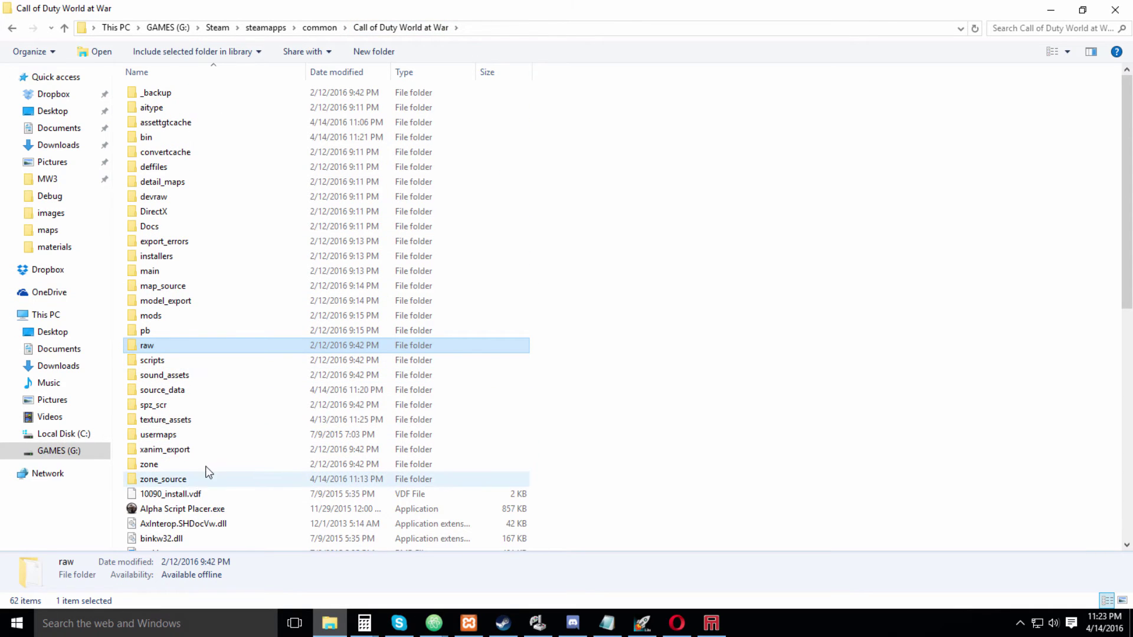
pyautogui.doubleClick(130, 481)
pyautogui.scroll(-20, 273, 392)
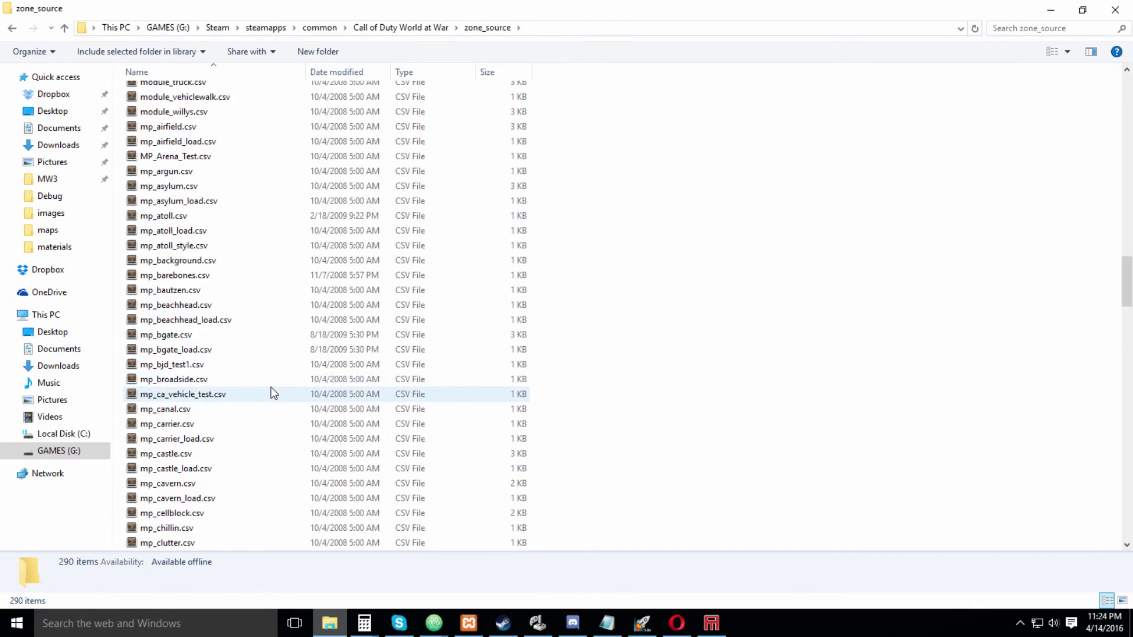
pyautogui.scroll(-20, 273, 393)
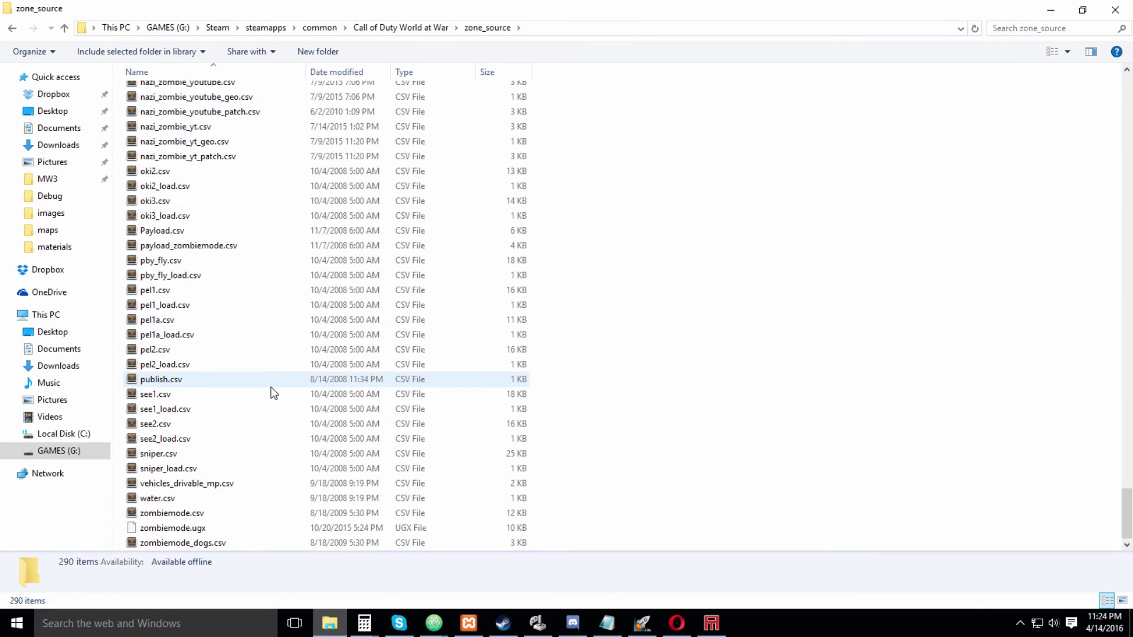
pyautogui.scroll(5, 273, 394)
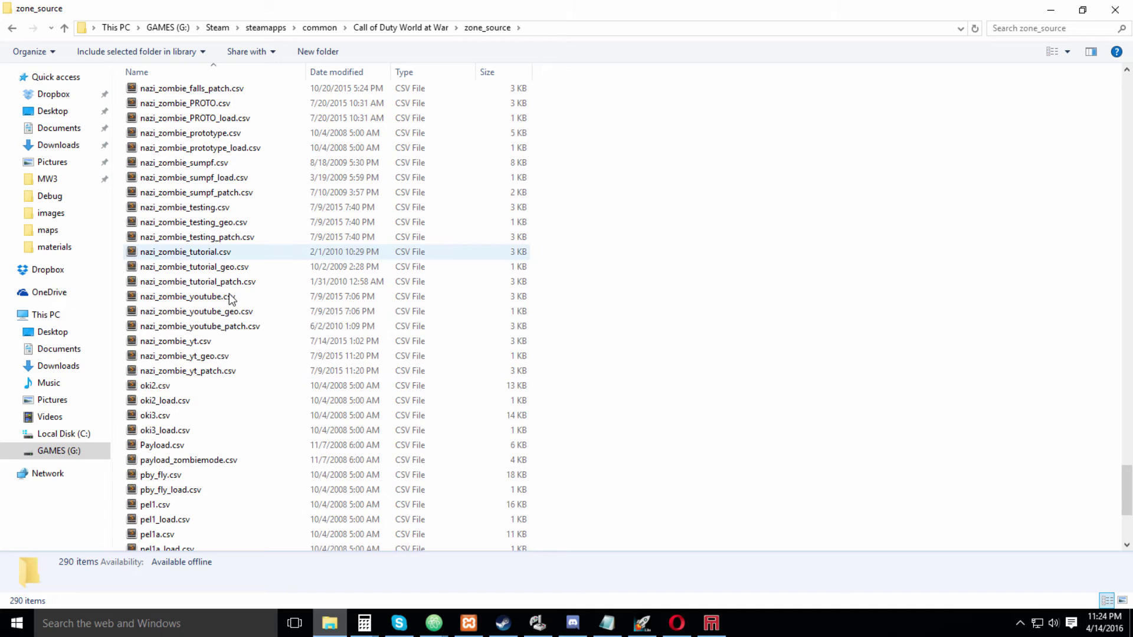
pyautogui.click(253, 347)
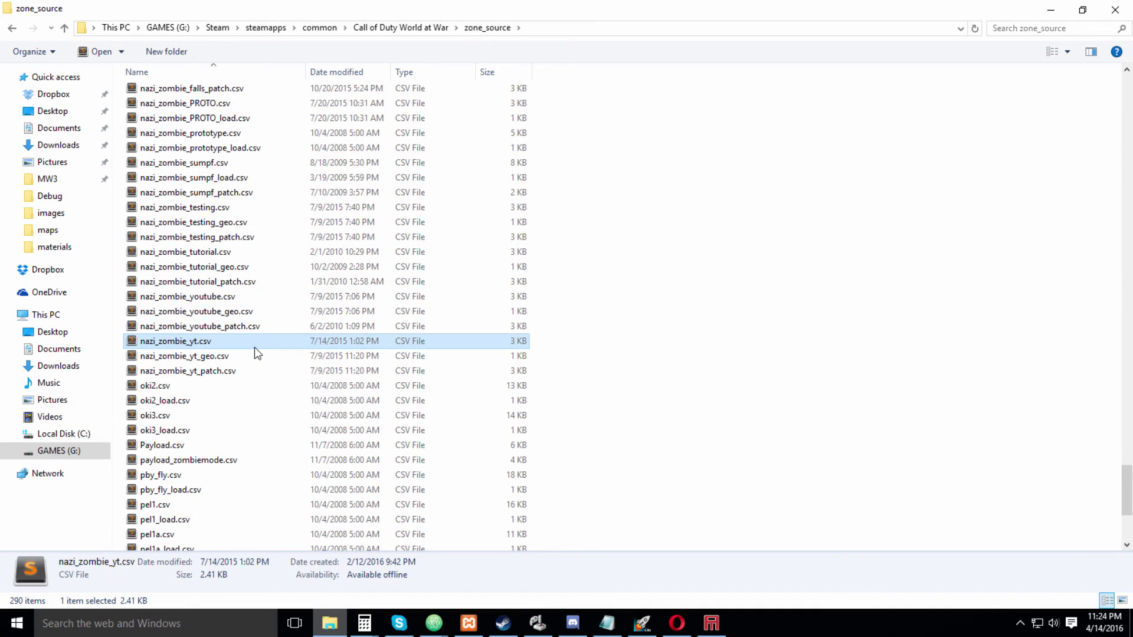
pyautogui.doubleClick(253, 347)
# Add the line material,mission_screen_nazi_zombie_yt below the pause screen entry
pyautogui.click(437, 215)
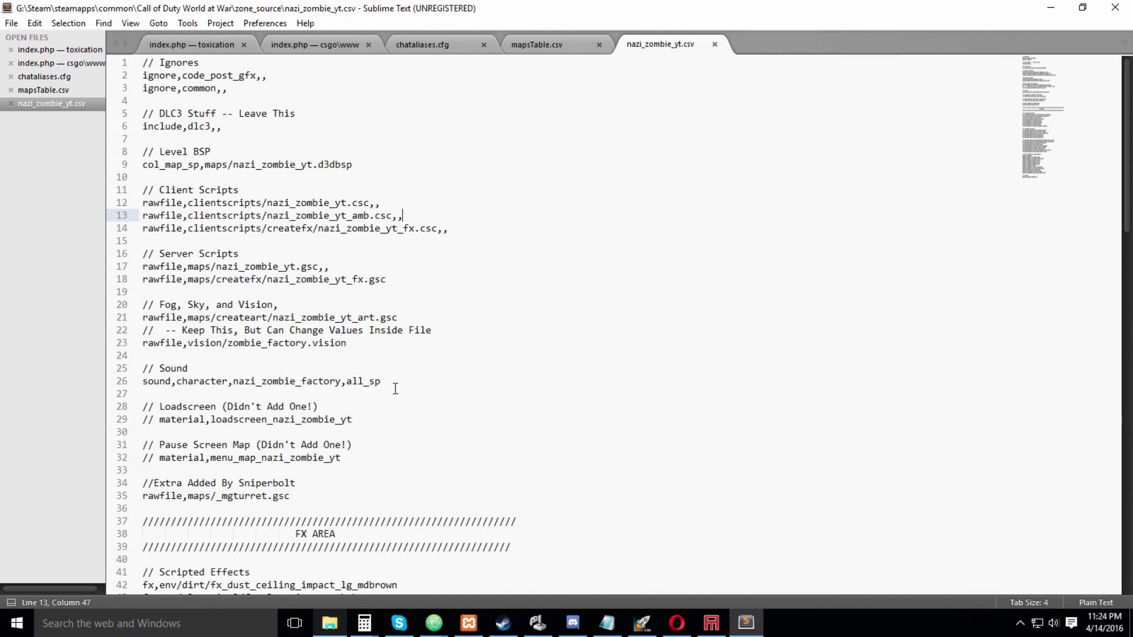
pyautogui.click(395, 460)
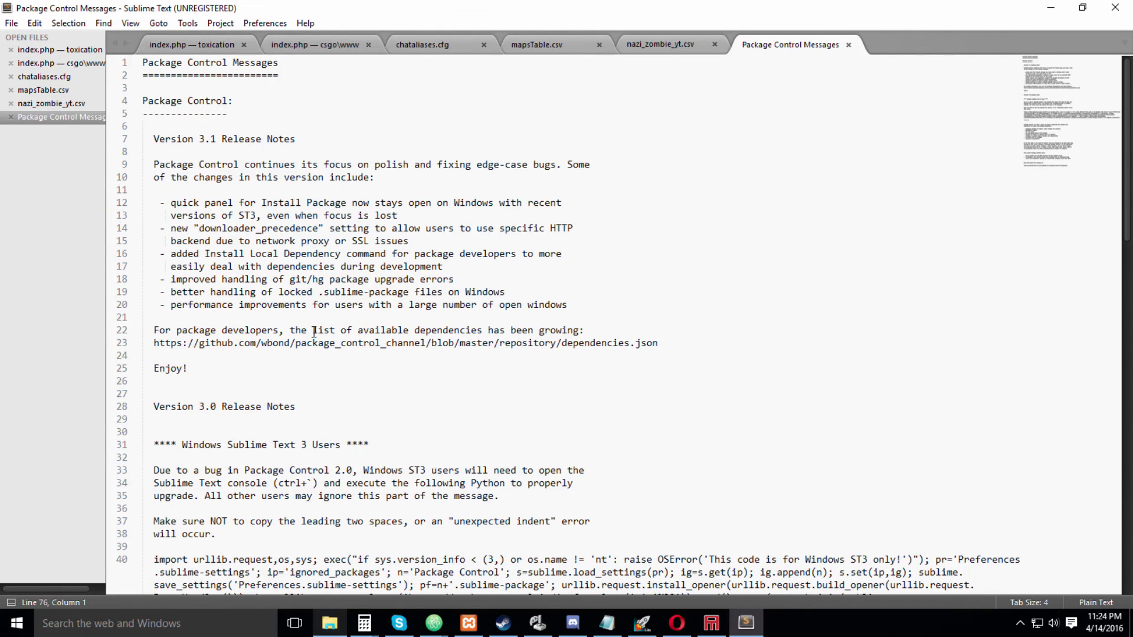
pyautogui.click(848, 45)
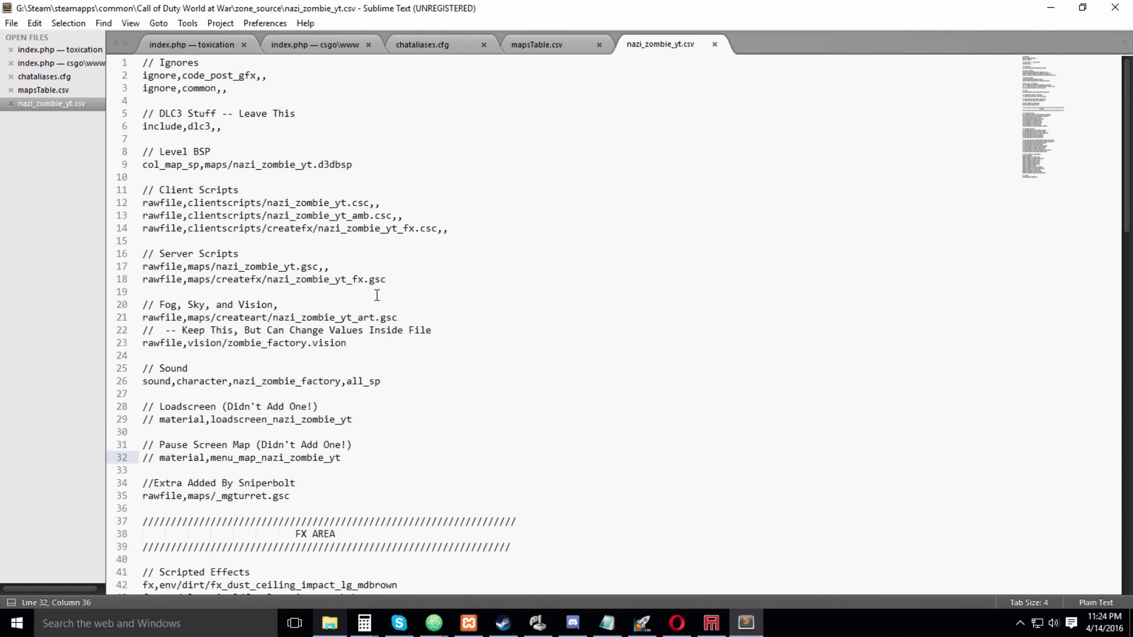
pyautogui.scroll(-3, 376, 295)
pyautogui.click(307, 368)
pyautogui.click(390, 388)
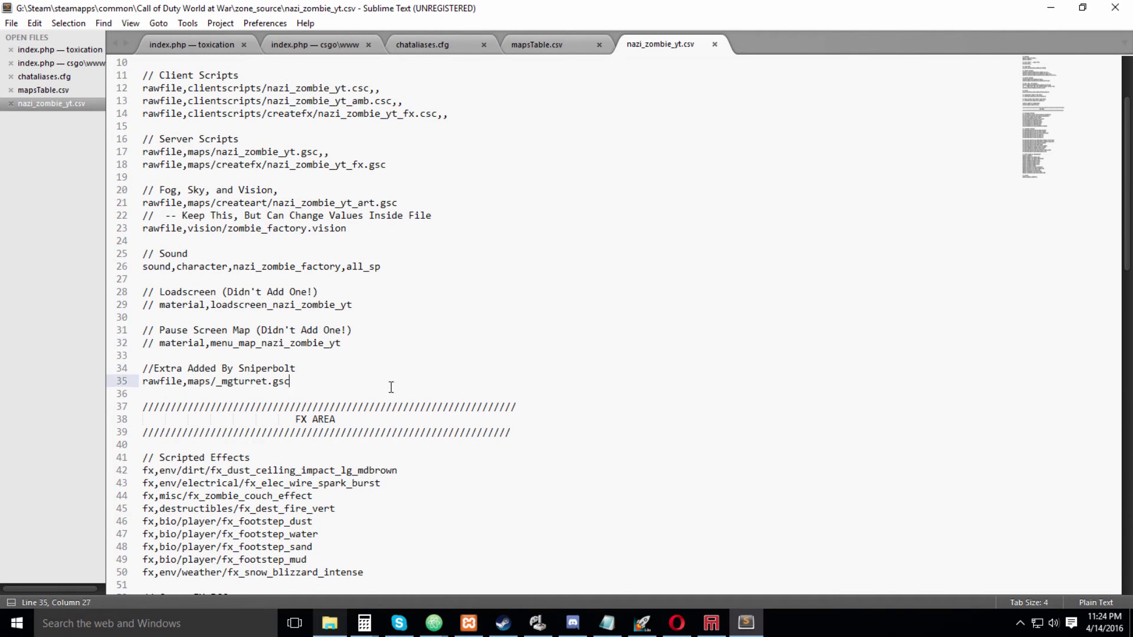
pyautogui.click(399, 357)
pyautogui.click(445, 342)
pyautogui.press('Return')
pyautogui.press('Return')
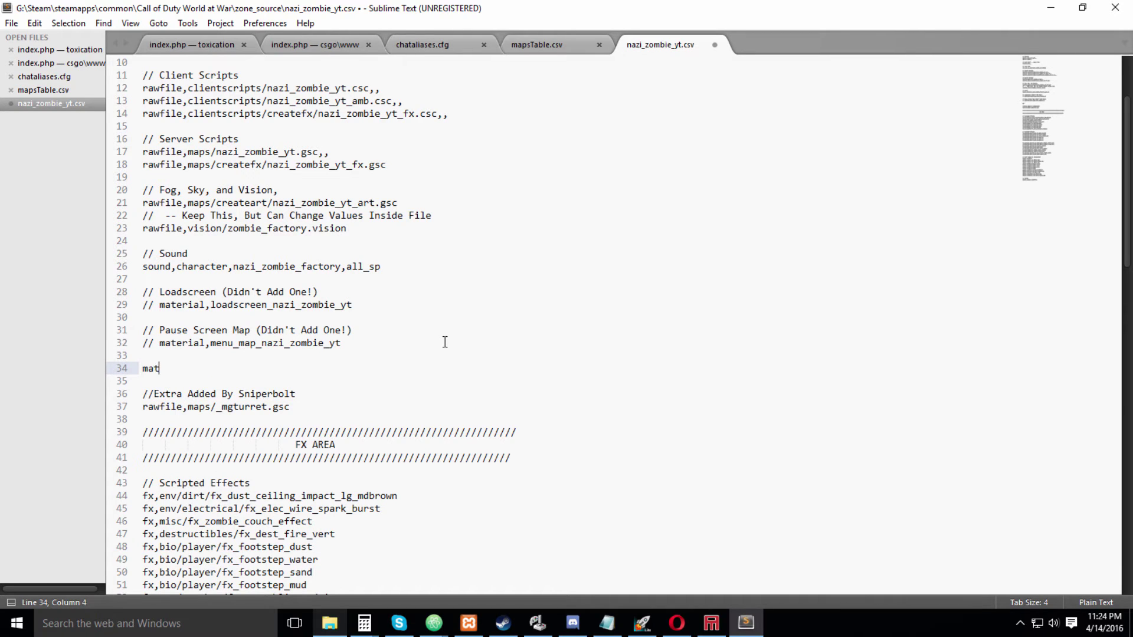
pyautogui.write('material,')
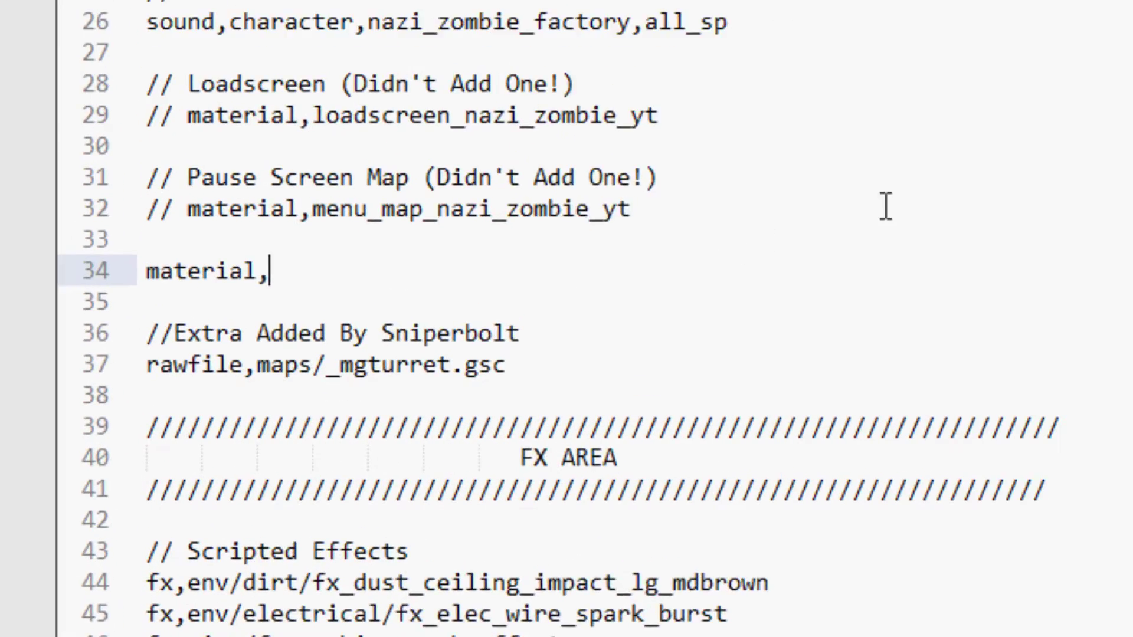
pyautogui.write('mission_scree')
pyautogui.write('n_)nazi_')
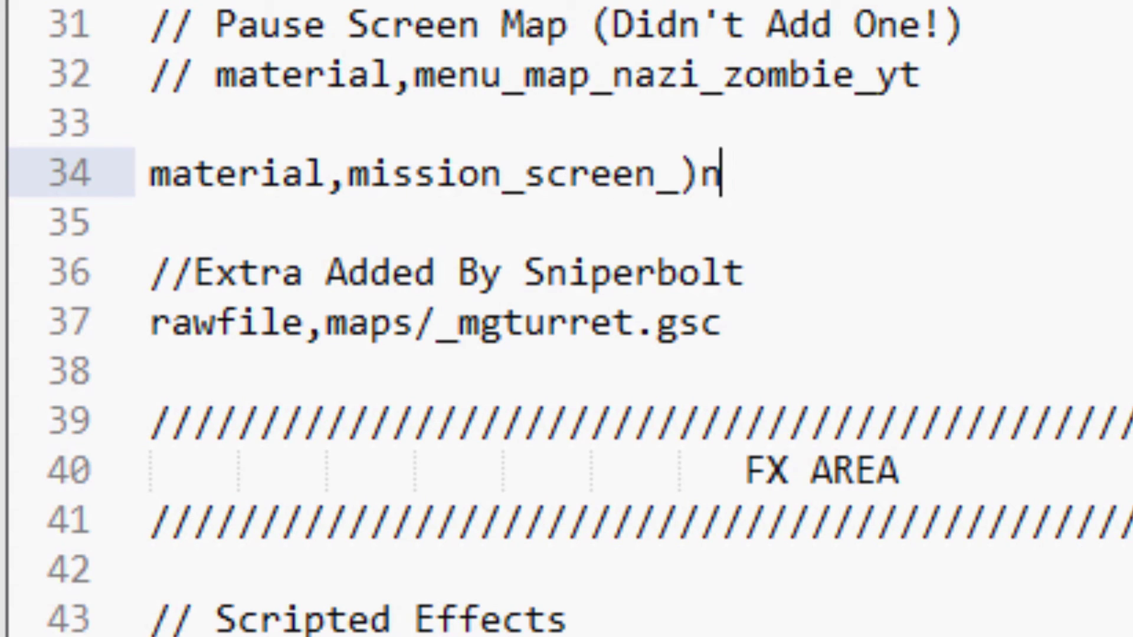
pyautogui.press('BackSpace')
pyautogui.press('BackSpace')
pyautogui.press('BackSpace')
pyautogui.press('BackSpace')
pyautogui.press('BackSpace')
pyautogui.press('BackSpace')
pyautogui.write('na')
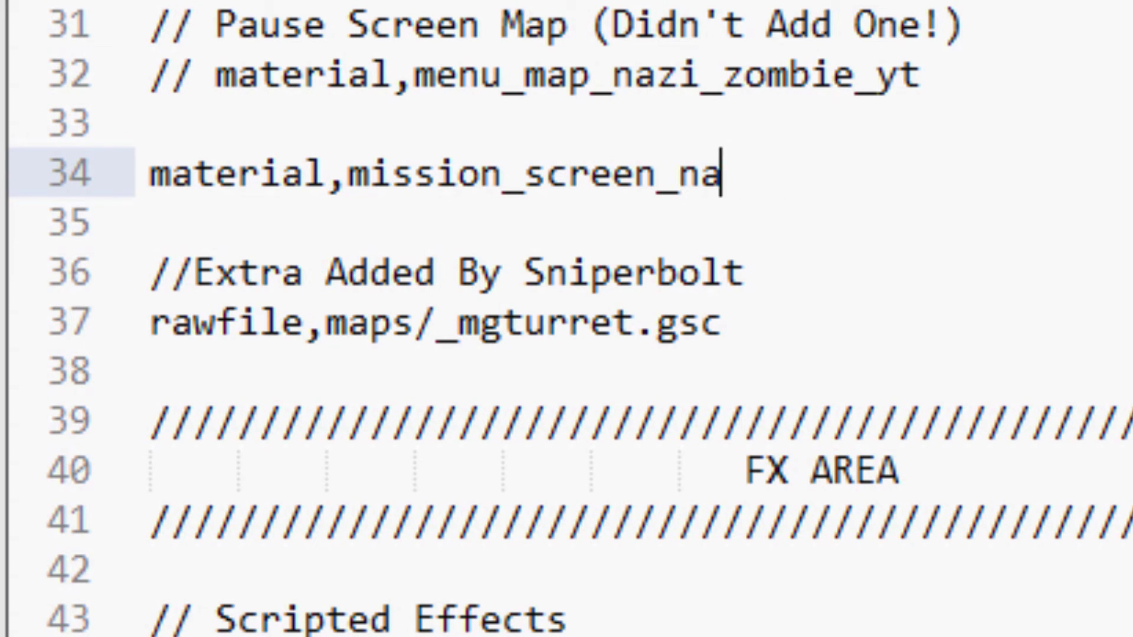
pyautogui.write('zi_zombie_yt')
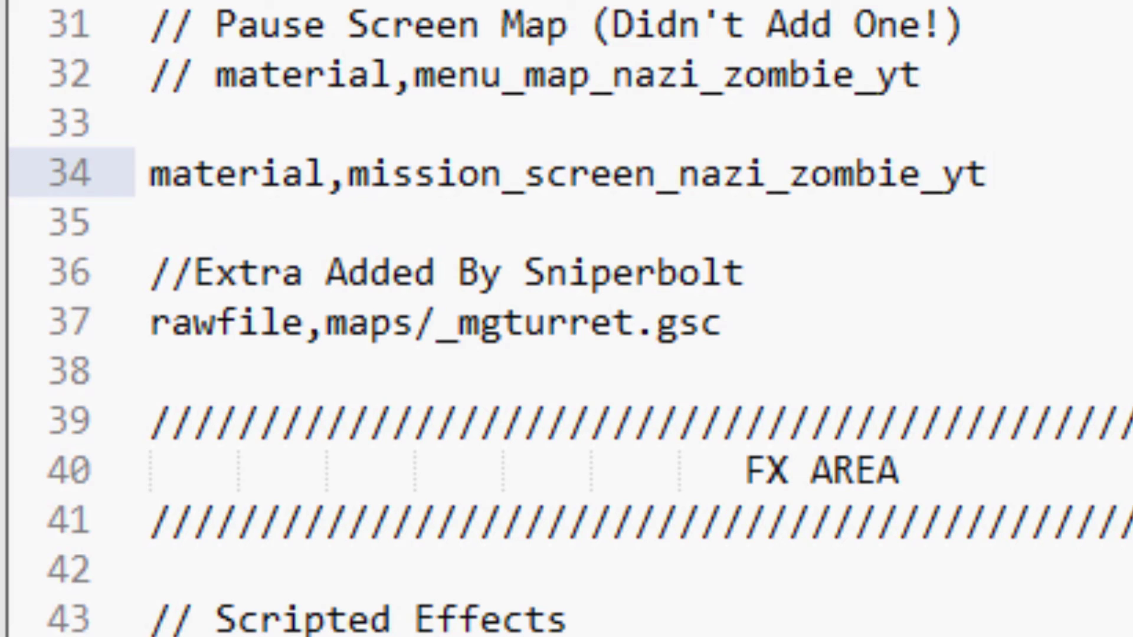
# Add the line stringtable,maps/mapsTable.csv below the material entry
pyautogui.press('Return')
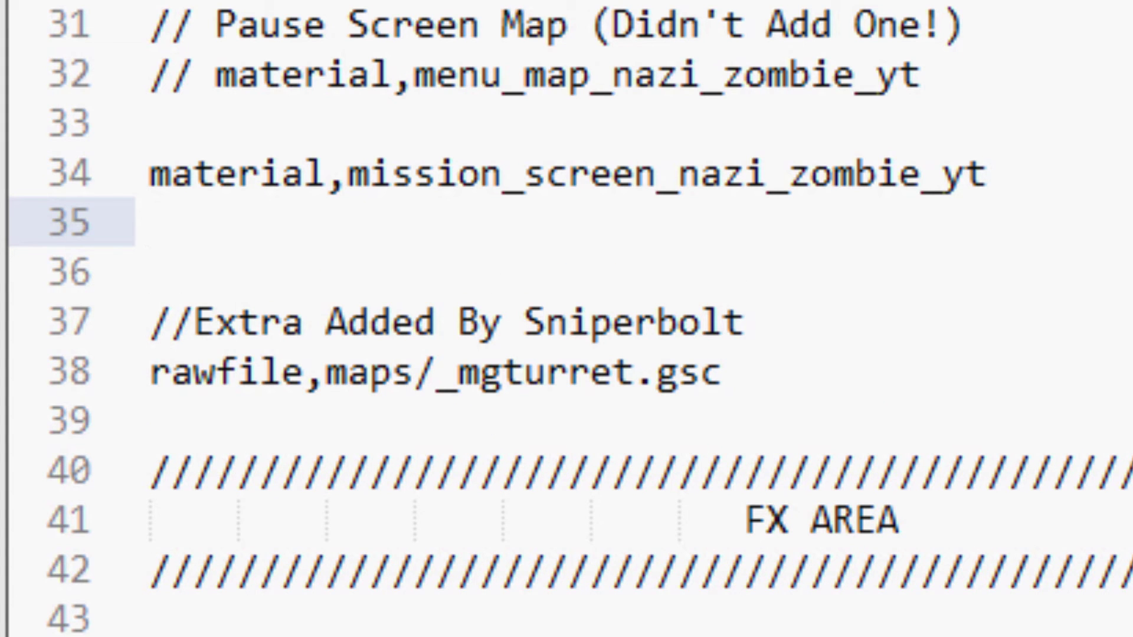
pyautogui.write('stringtable,')
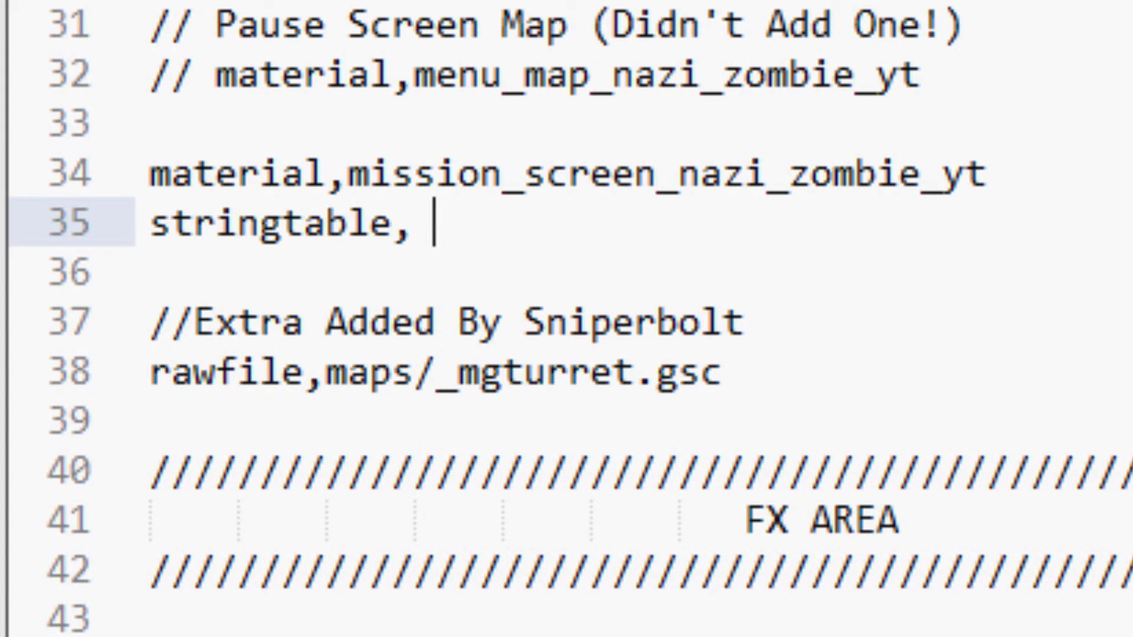
pyautogui.press('BackSpace')
pyautogui.write('maps')
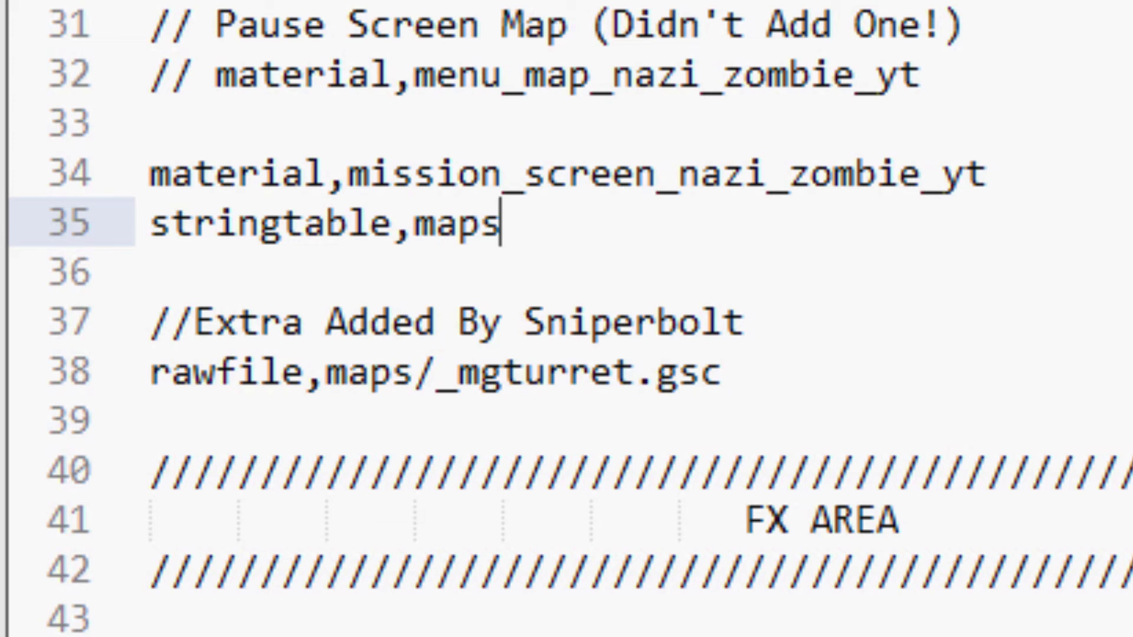
pyautogui.write('/mapsTab')
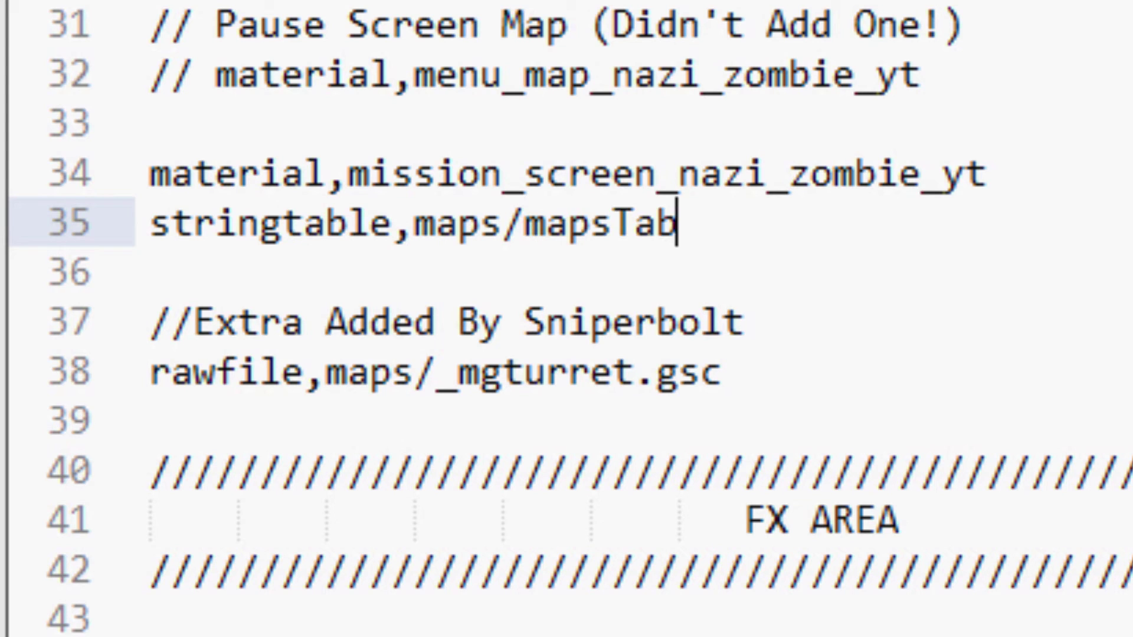
pyautogui.write('le.csv')
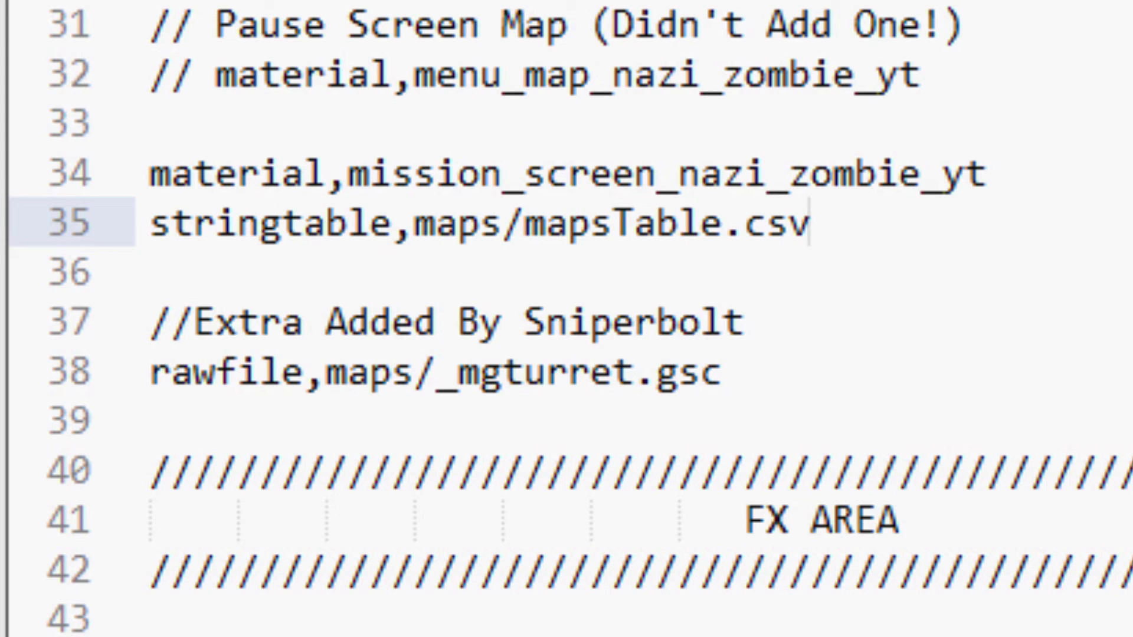
# Insert a '// For mission screen map icon' comment above and select the three lines
pyautogui.click(822, 125)
pyautogui.press('Return')
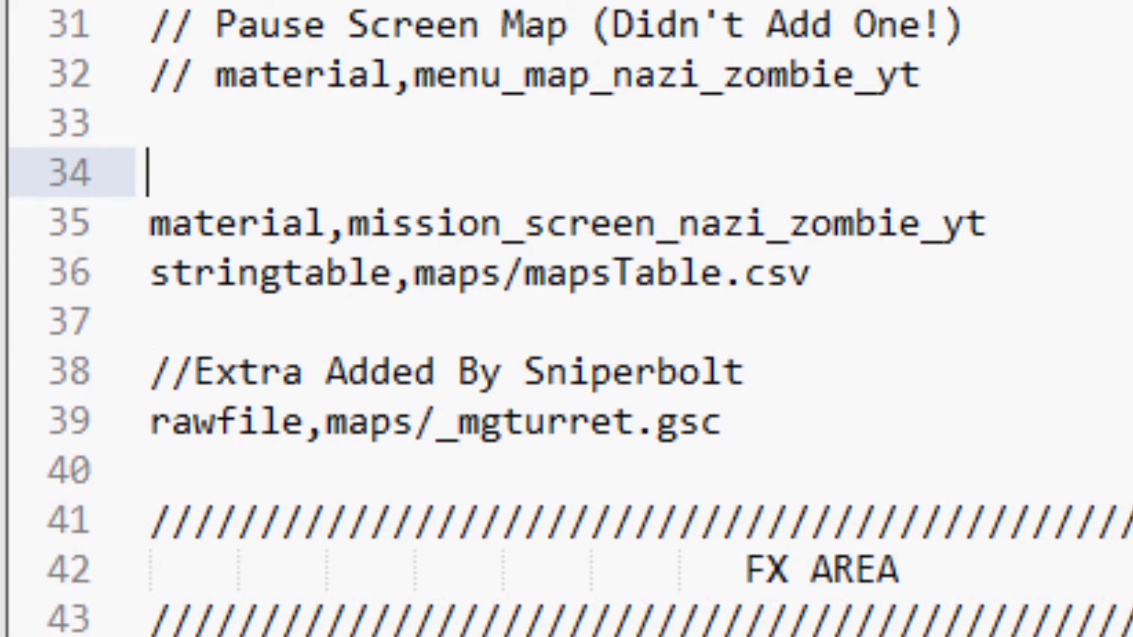
pyautogui.write('// For cu')
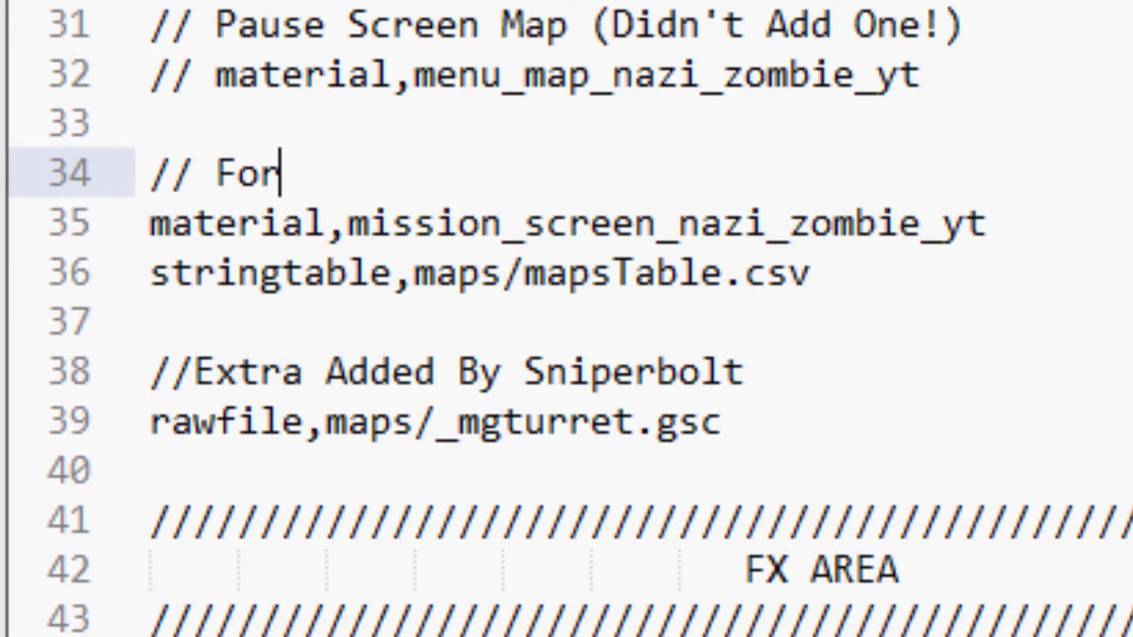
pyautogui.press('BackSpace')
pyautogui.press('BackSpace')
pyautogui.write('mission screen ')
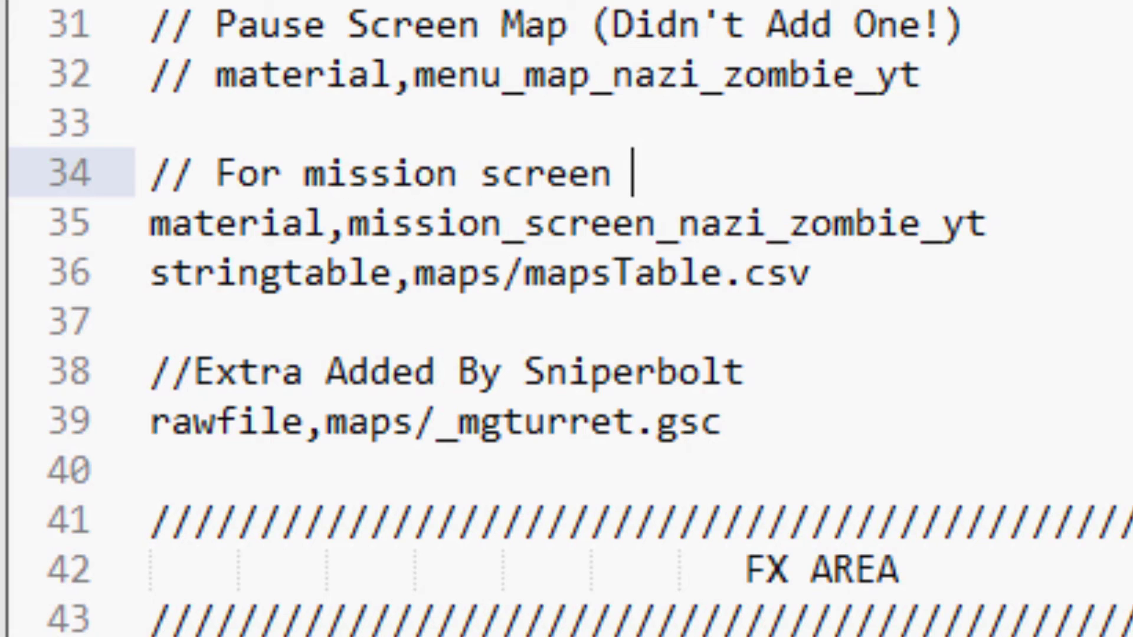
pyautogui.write('map icpo')
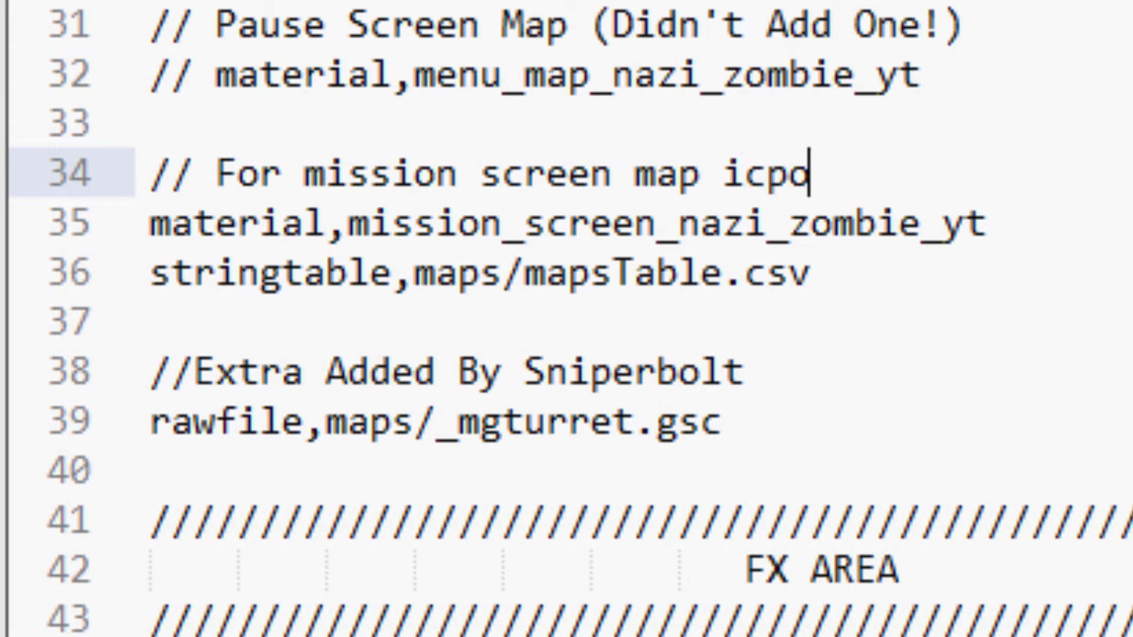
pyautogui.press('BackSpace')
pyautogui.press('BackSpace')
pyautogui.write('on')
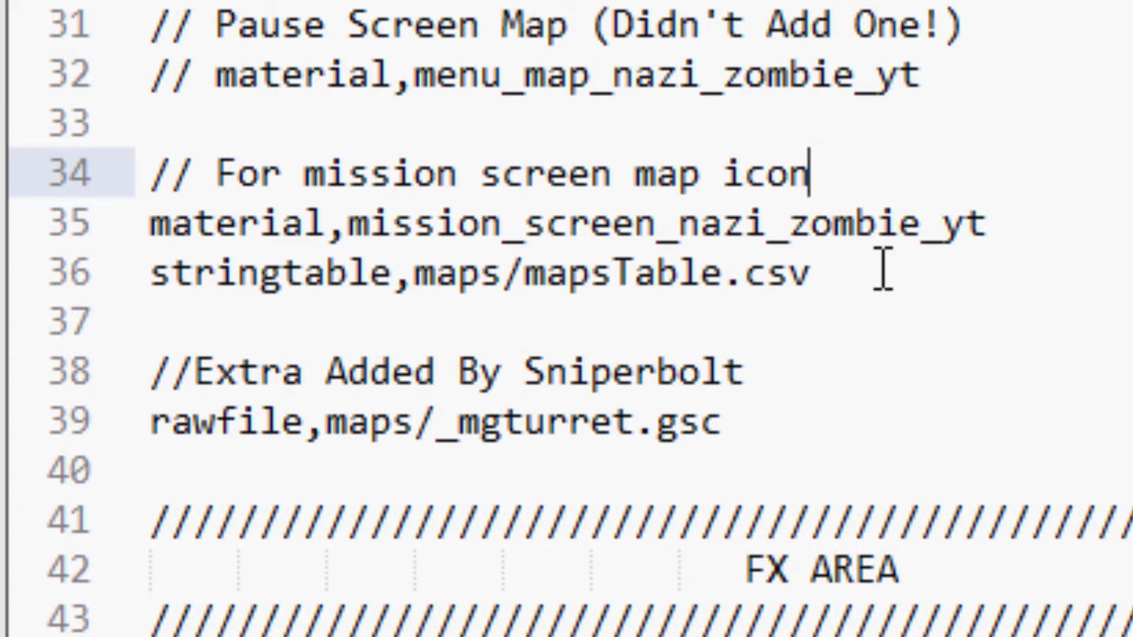
pyautogui.moveTo(883, 268); pyautogui.dragTo(152, 172)
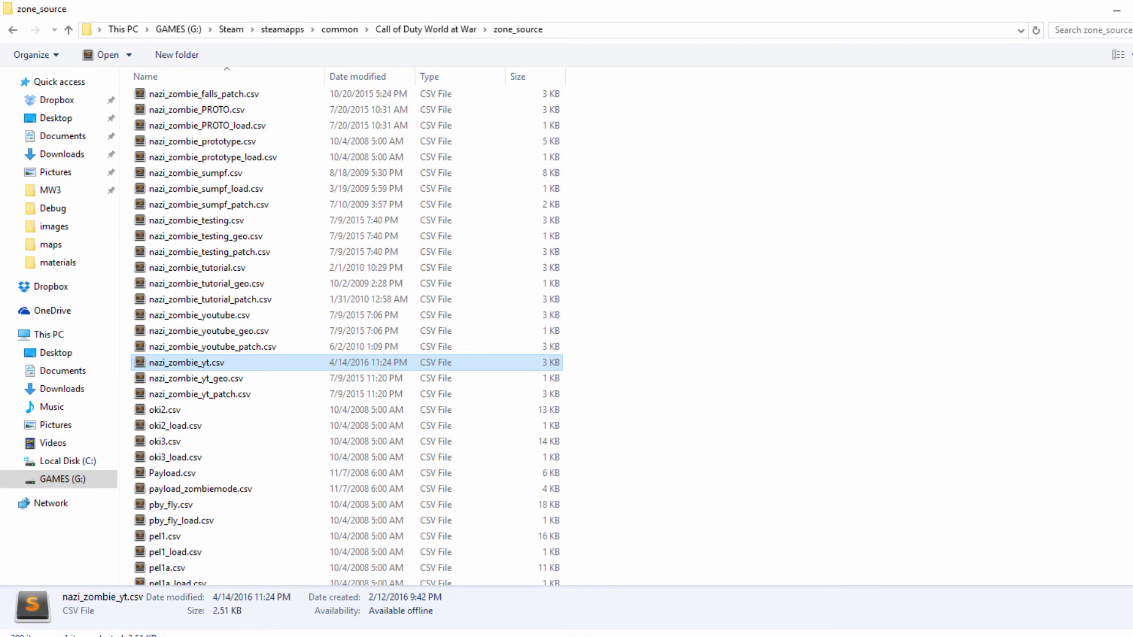
# In the Launcher's Mod Builder, choose the nazi_zombie_yt mod and enable Build IWD File
pyautogui.click(730, 632)
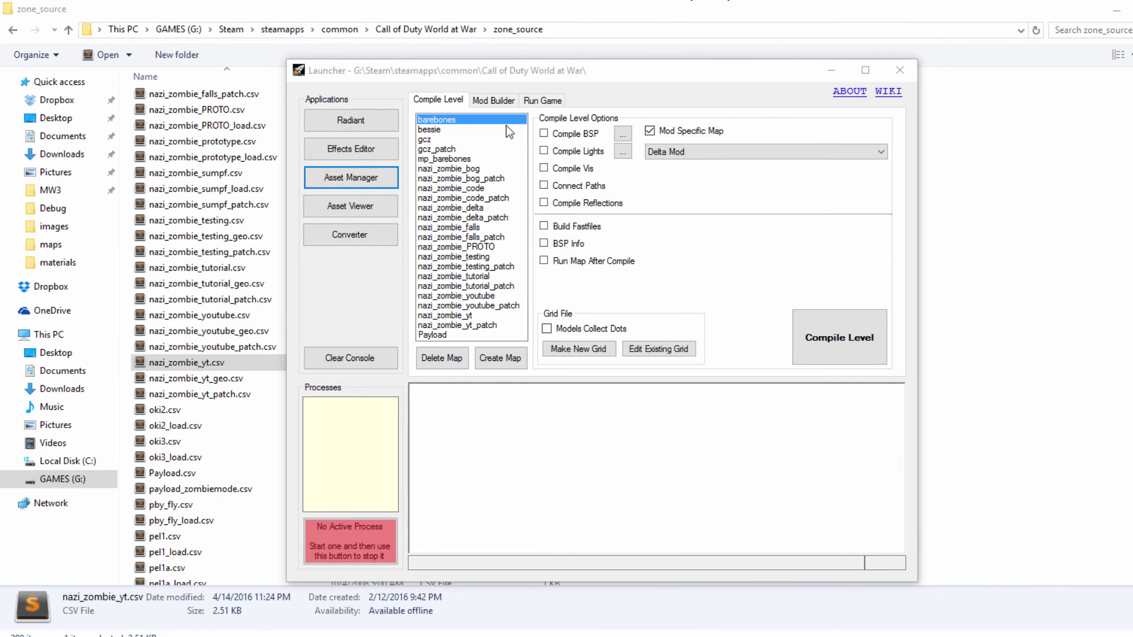
pyautogui.click(500, 100)
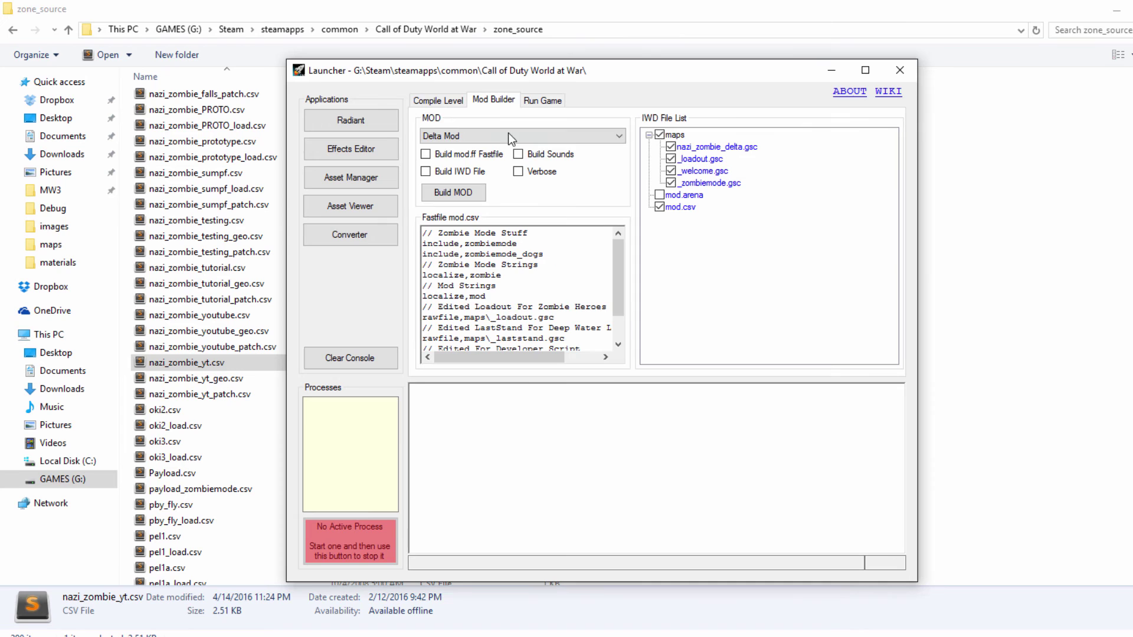
pyautogui.click(508, 136)
pyautogui.click(519, 296)
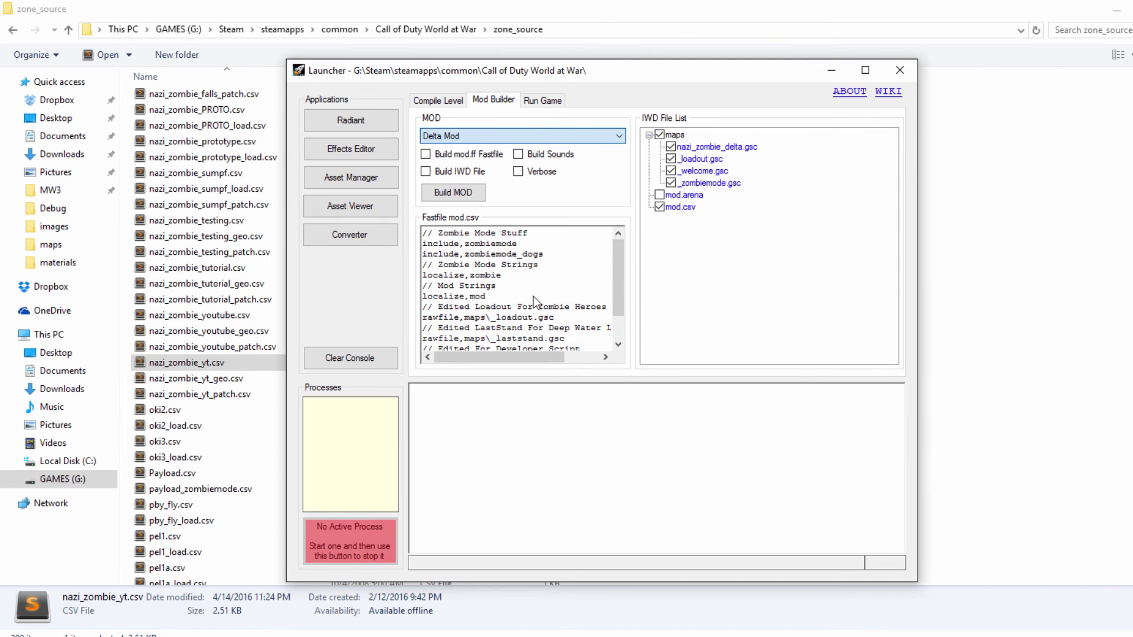
pyautogui.click(472, 168)
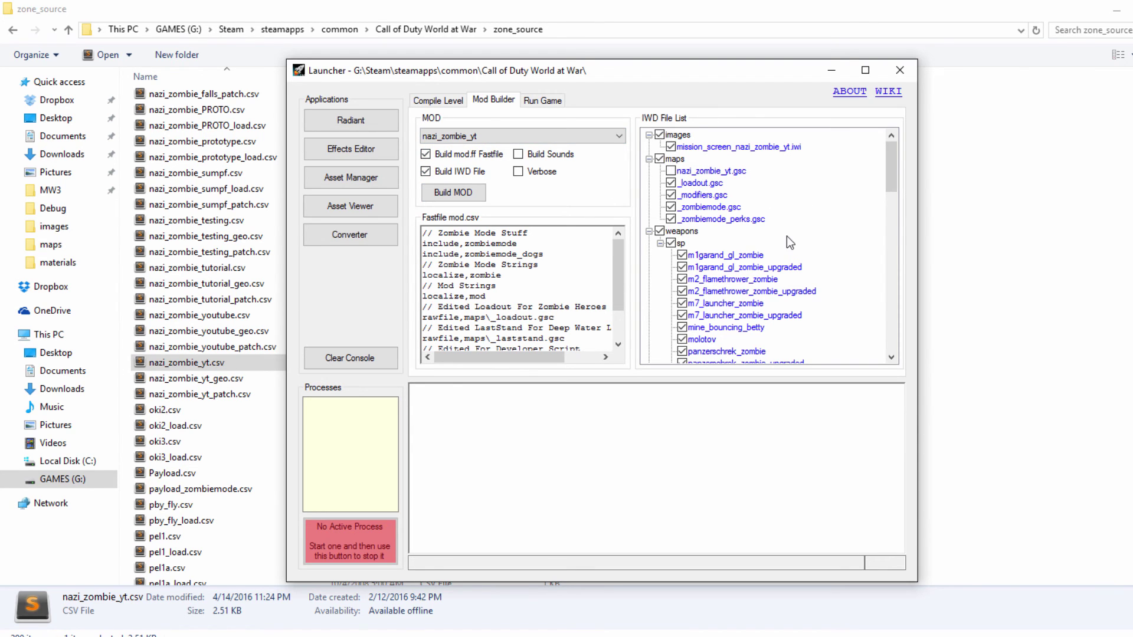
# Paste the mission screen icon lines after the _debug.gsc line in the Fastfile mod.csv
pyautogui.scroll(-10, 787, 236)
pyautogui.scroll(10, 768, 242)
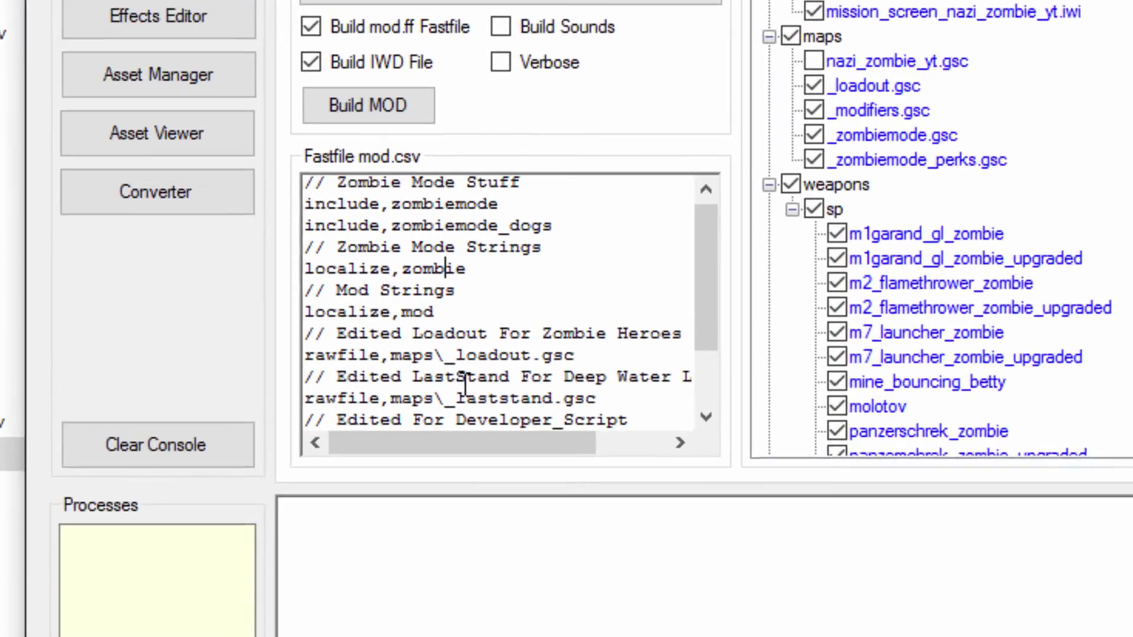
pyautogui.scroll(-2, 519, 312)
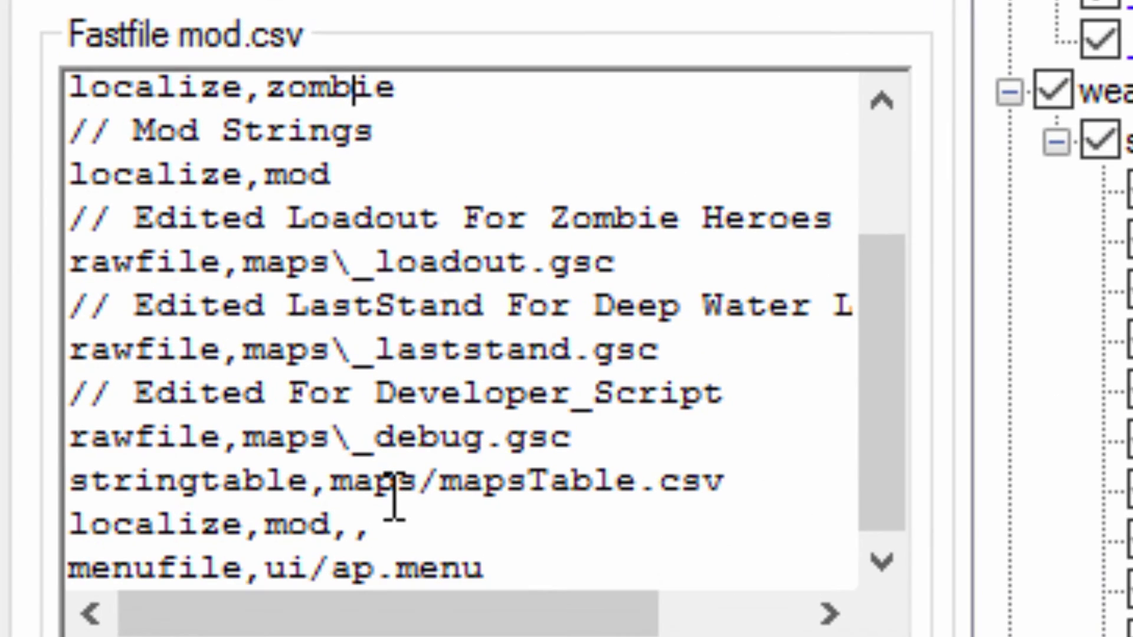
pyautogui.click(767, 470)
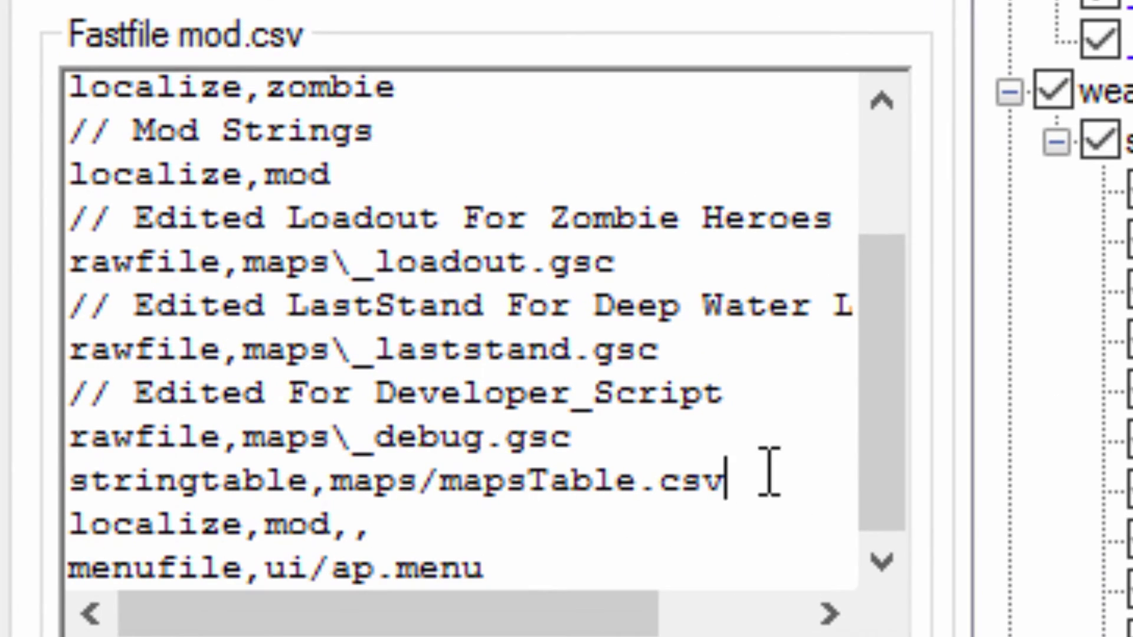
pyautogui.click(728, 425)
pyautogui.scroll(2, 700, 466)
pyautogui.scroll(-2, 700, 466)
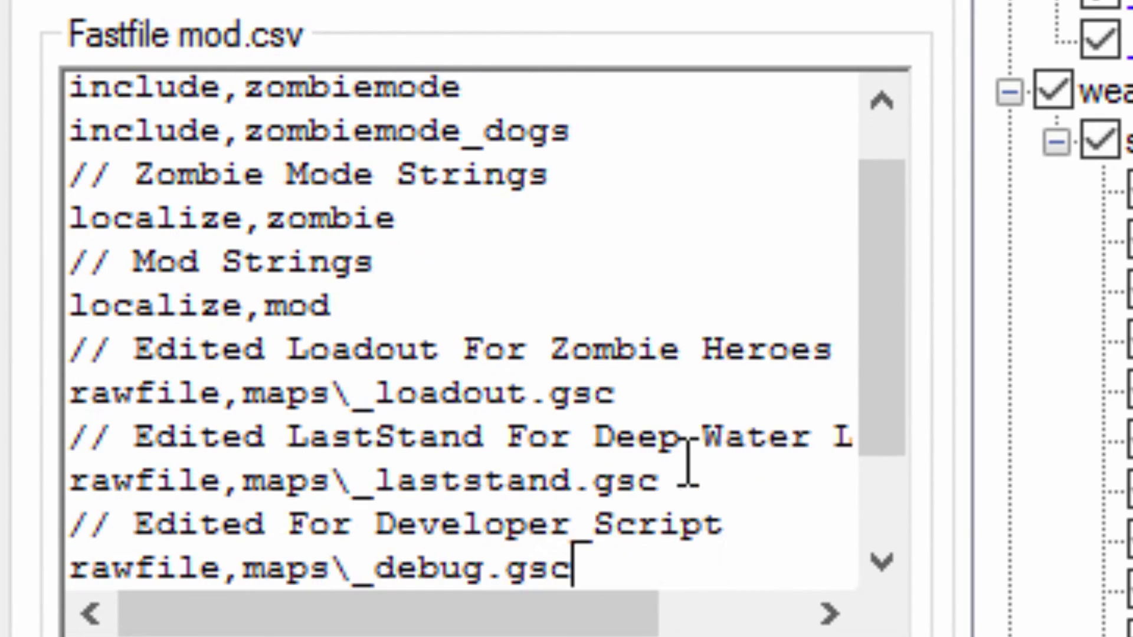
pyautogui.hotkey('ctrl', 'v')
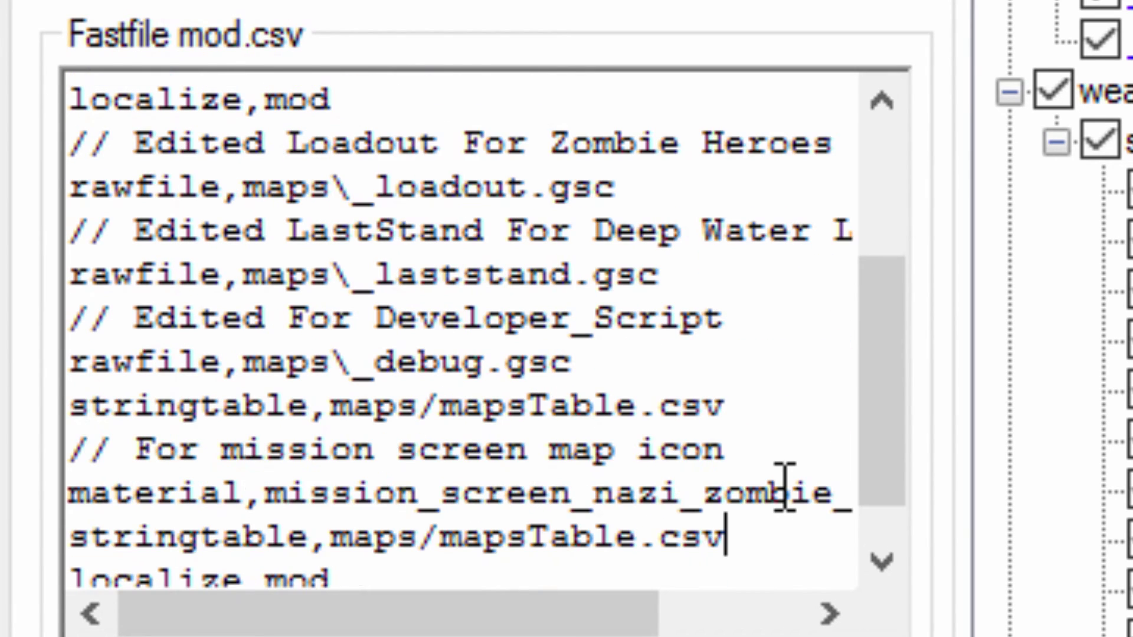
pyautogui.scroll(-1, 782, 425)
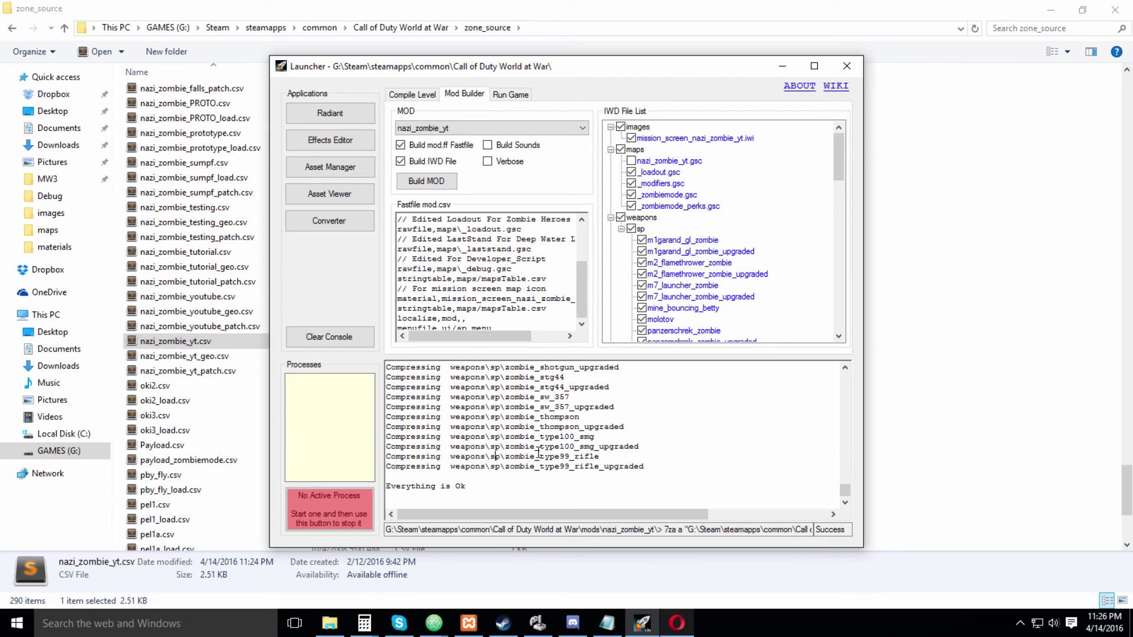
# Launch the single-player Call of Duty: World at War from the Steam library
pyautogui.click(503, 623)
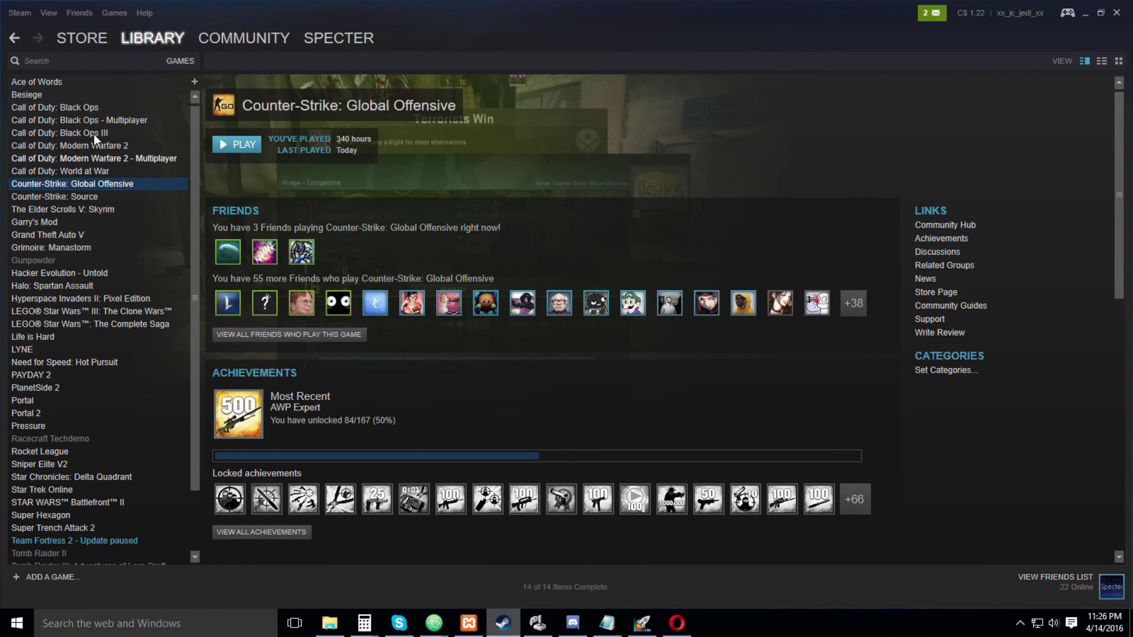
pyautogui.press('Up')
pyautogui.click(244, 145)
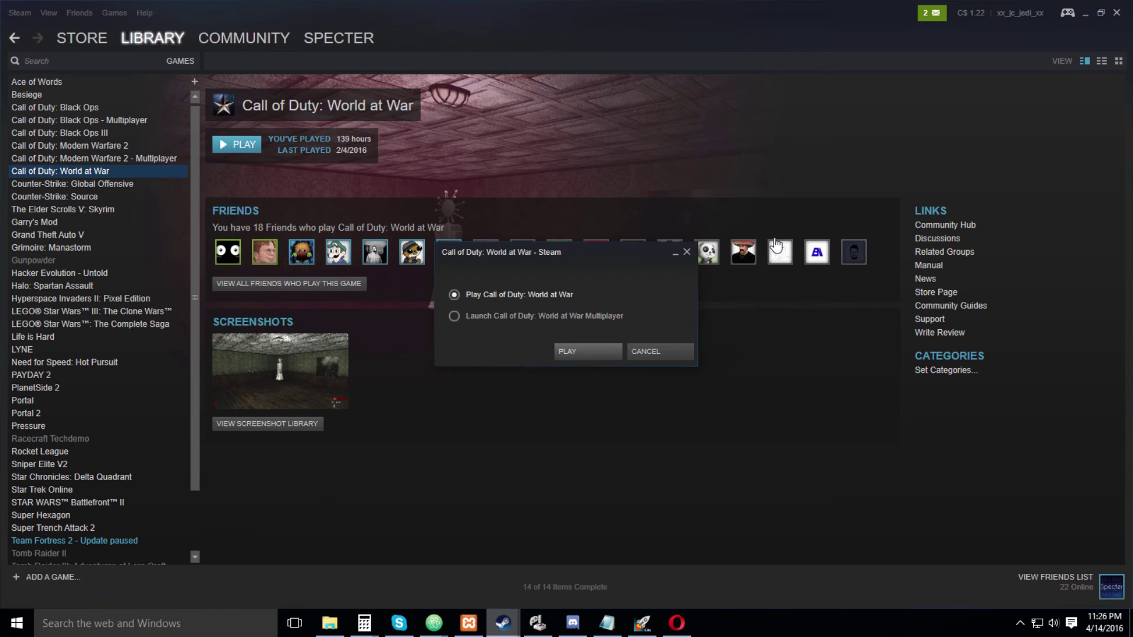
pyautogui.click(584, 354)
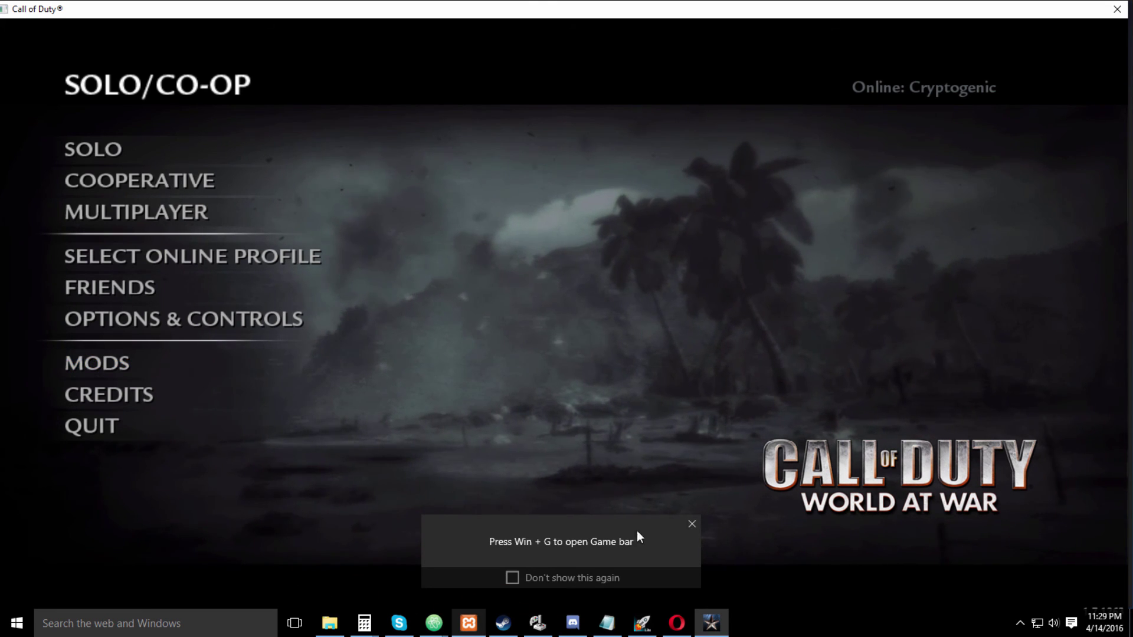
# Load the nazi_zombie_yt mod from the MODS menu
pyautogui.click(231, 355)
pyautogui.click(507, 314)
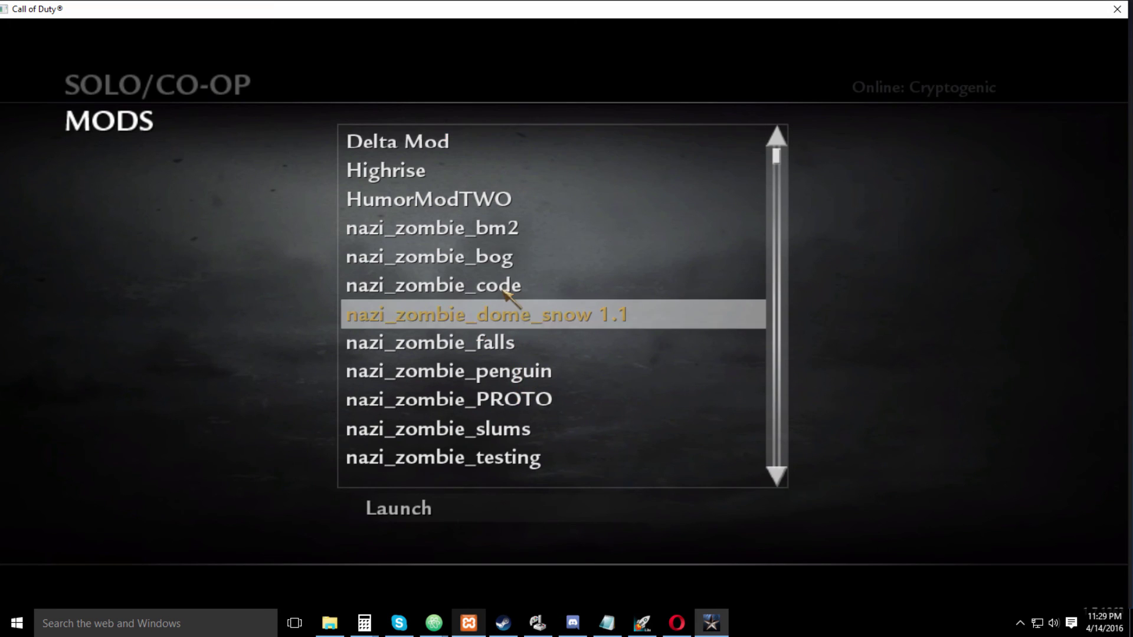
pyautogui.scroll(5, 505, 295)
pyautogui.scroll(-15, 506, 334)
pyautogui.click(487, 344)
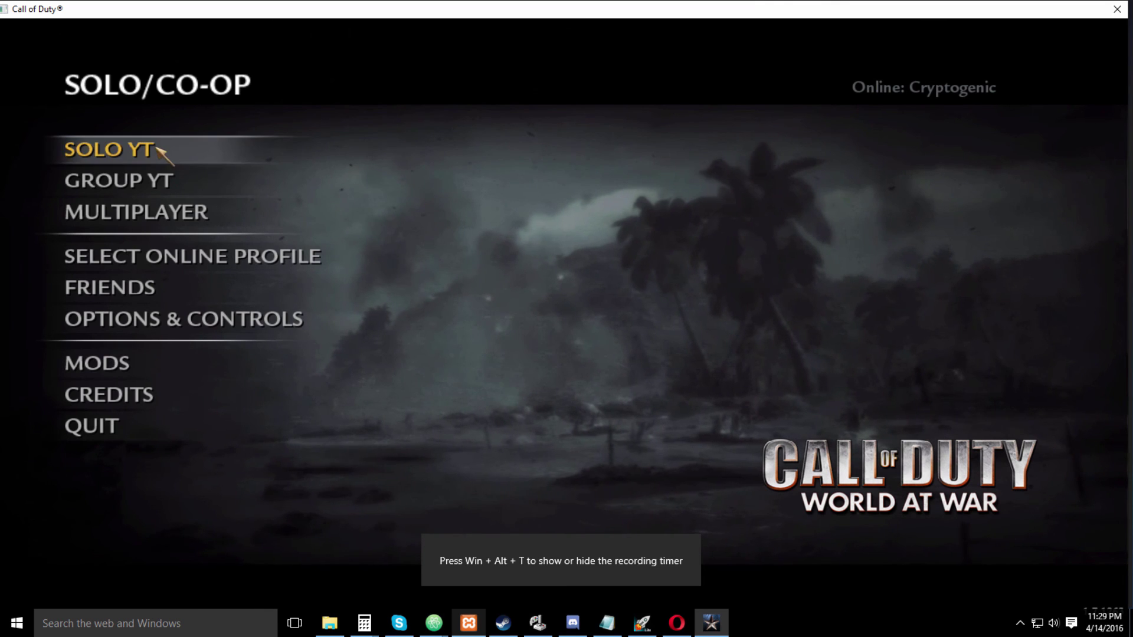
# Host an online cooperative game and set its Game Mode to Nazi Zombies
pyautogui.click(157, 149)
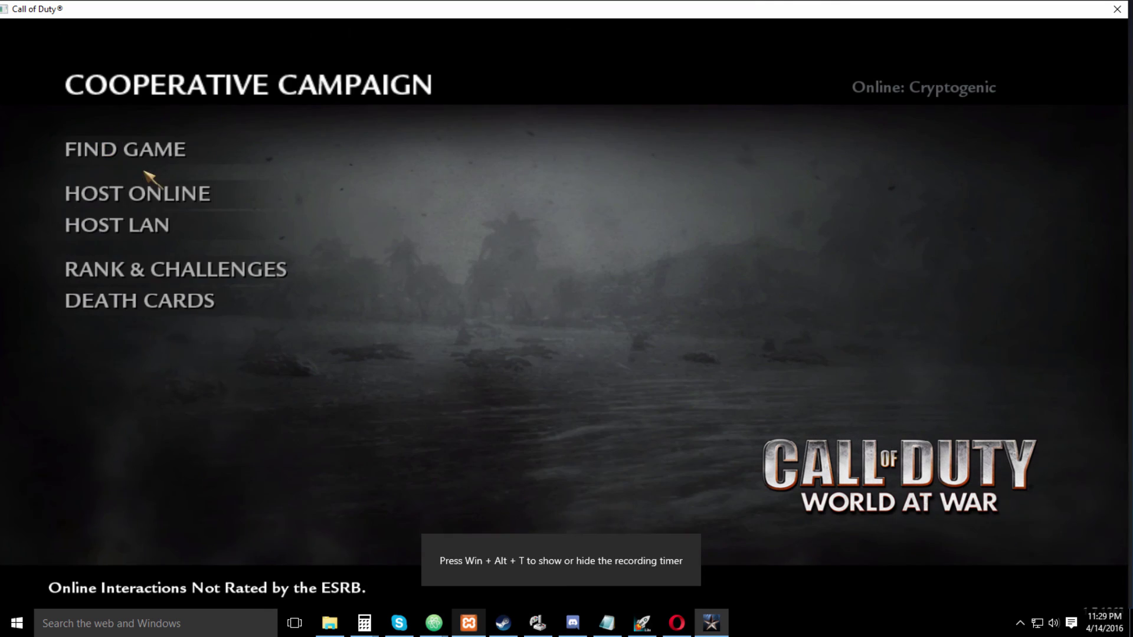
pyautogui.click(166, 190)
pyautogui.click(184, 172)
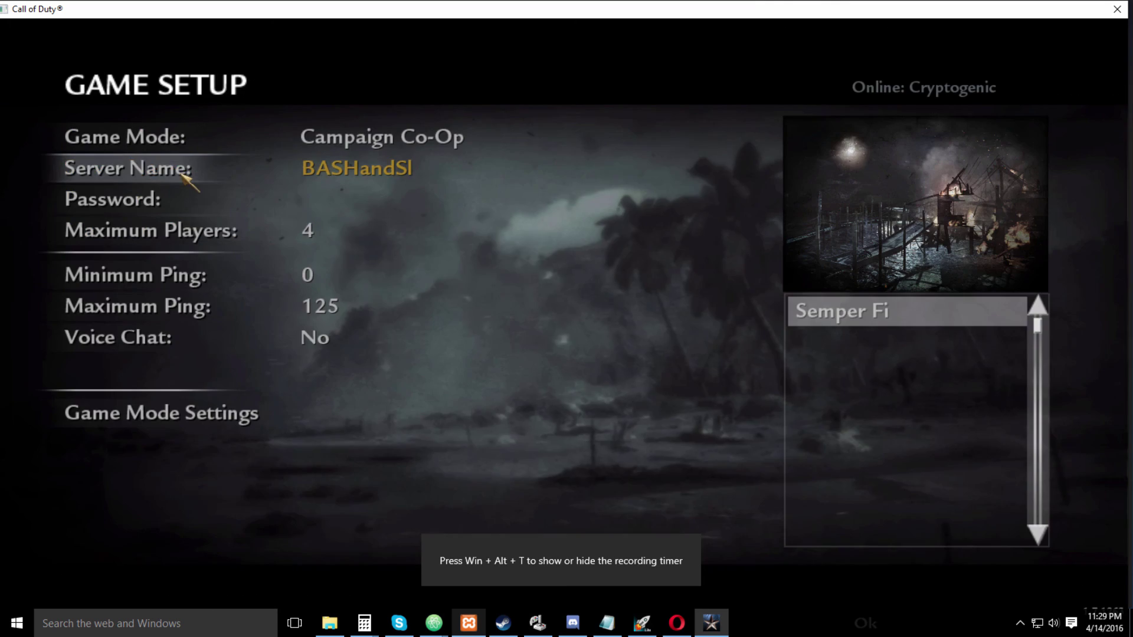
pyautogui.click(186, 134)
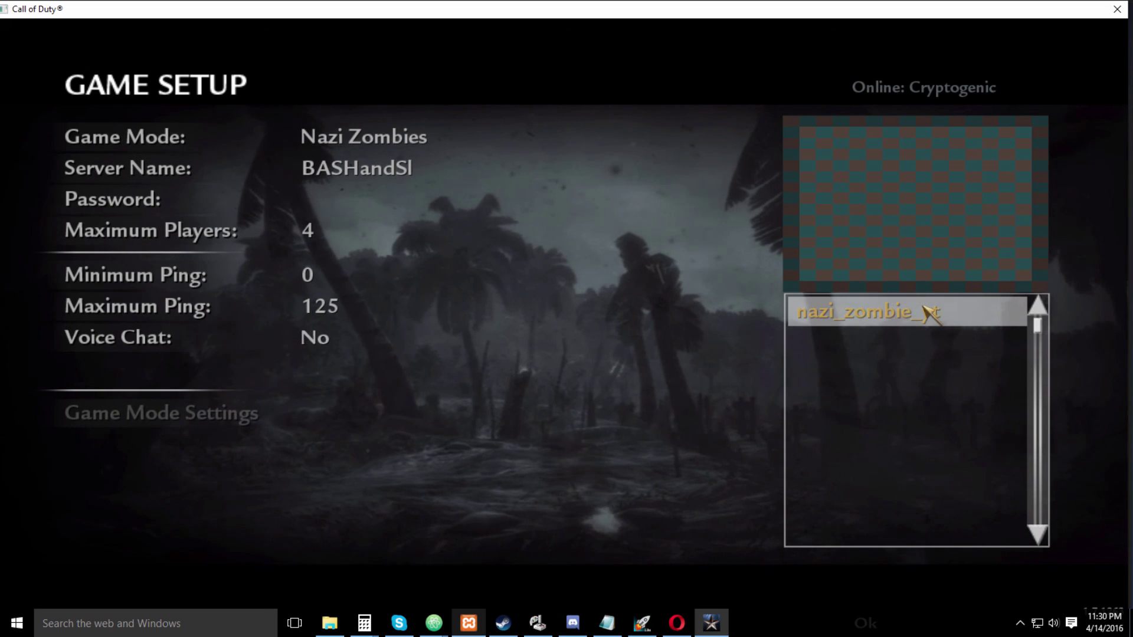
# Confirm the Game Setup with Ok to return to the Public Match lobby
pyautogui.click(874, 630)
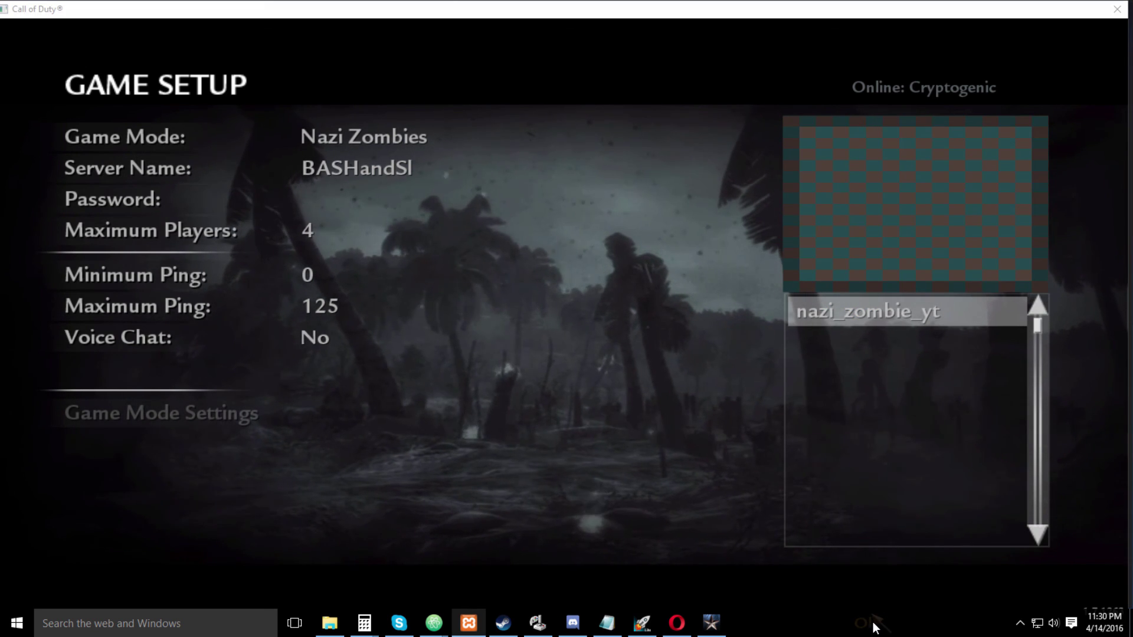